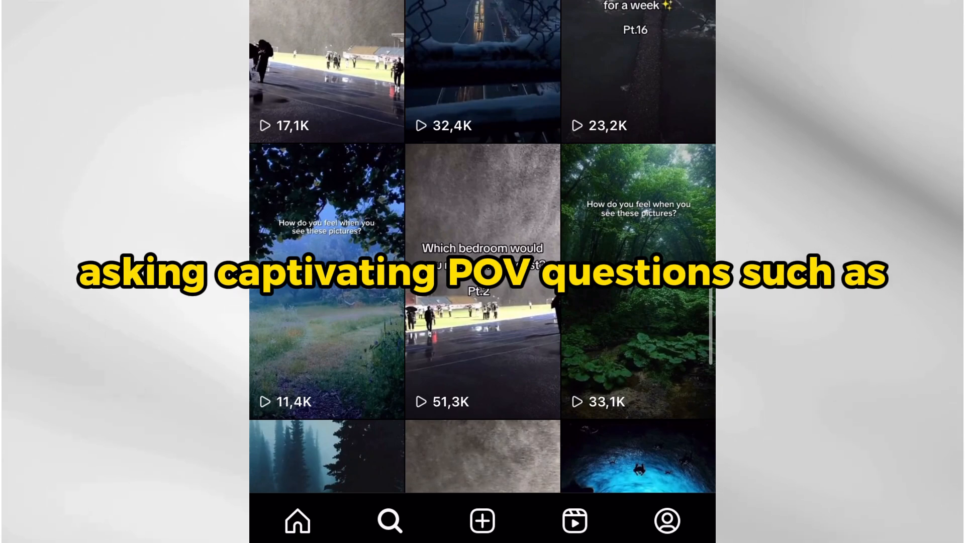
{"action": "scroll", "coordinate": [483, 246], "scroll_direction": "down", "scroll_amount": 5}
{"action": "scroll", "coordinate": [482, 246], "scroll_direction": "down", "scroll_amount": 4}
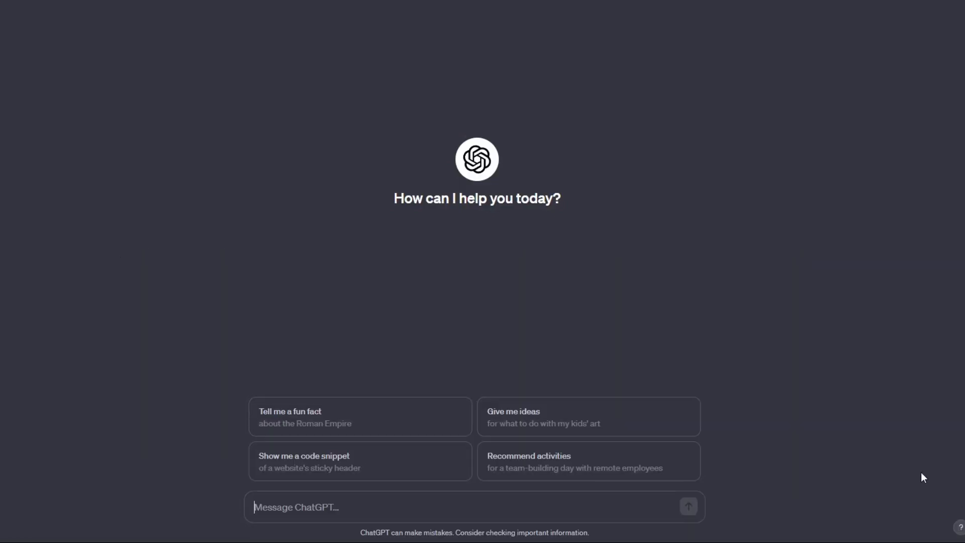
Step: Ask ChatGPT for 5 POV questions about locations and relationships following the two bedroom and isolating-with-partner examples, and request 5 more without repeats
{"action": "type", "text": "Write me 5 POV questions about locations and relationships, following exactly these 2 examples: \"Which bedroom are you choosing?\" or \"Where are you isolating with your partner for a month?\". Make sure they are engaging and simple to understand."}
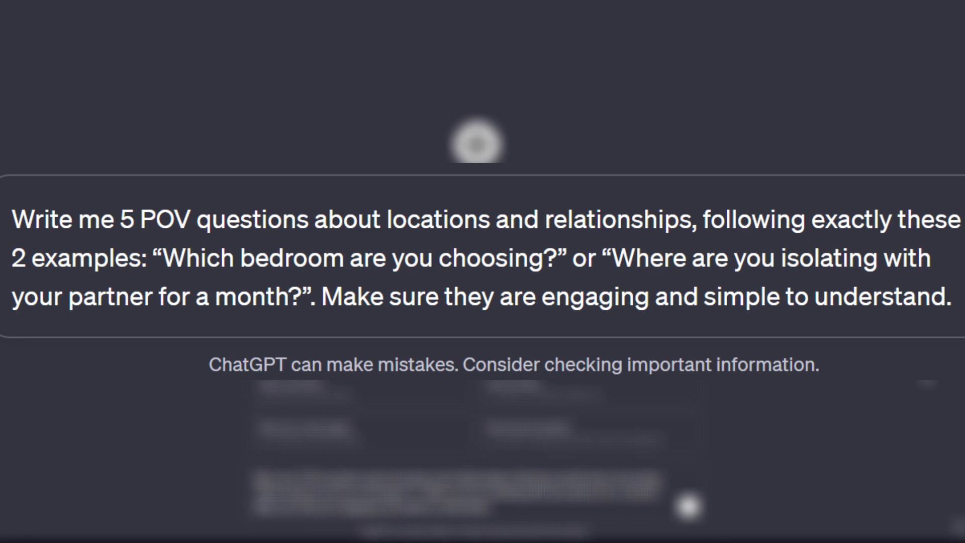
{"action": "left_click", "coordinate": [687, 506]}
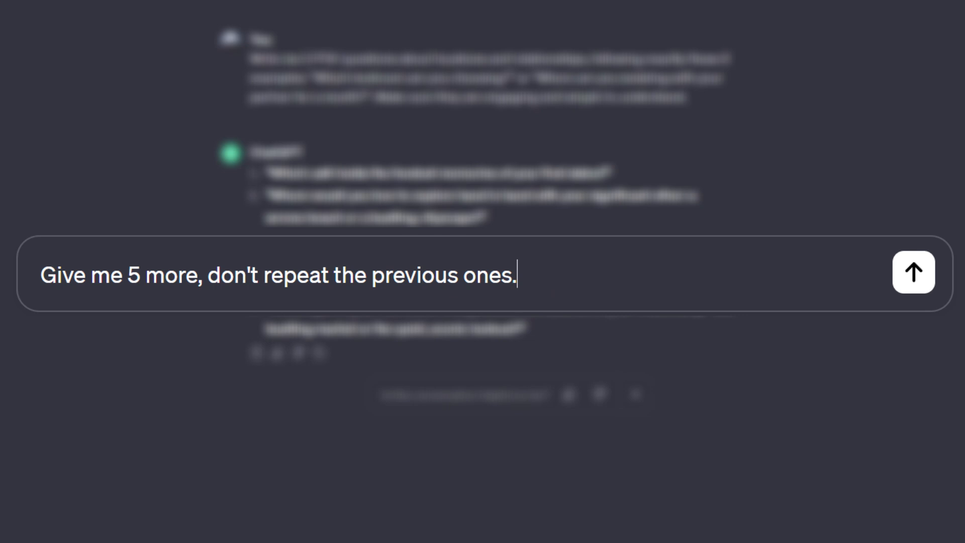
{"action": "key", "text": "Return"}
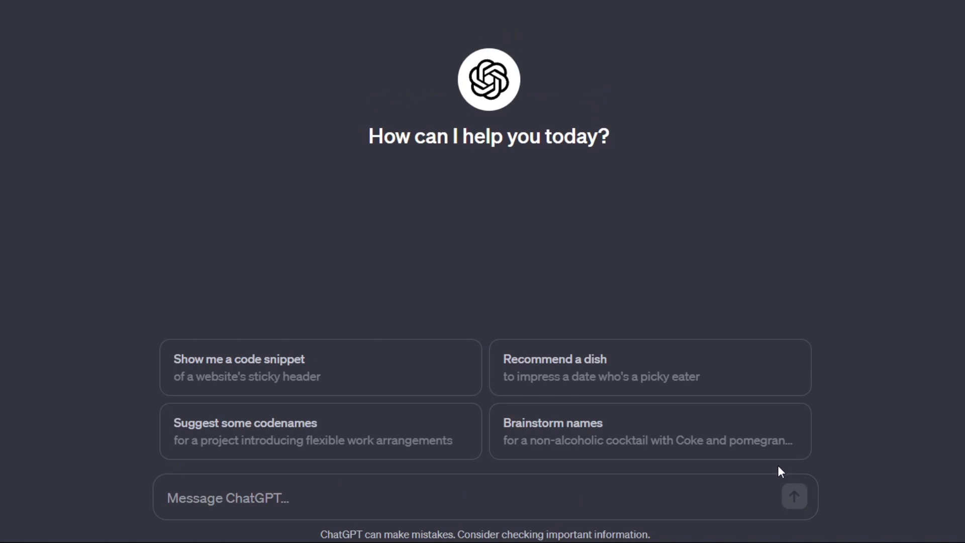
Step: Write a ChatGPT prompt template requesting 5 variants of "a [........] with a (mood or ambiance) in the style of (interior design style) with a view"
{"action": "type", "text": "Hey ChatGPT,  I need you to fill in two blanks in a [.........] prompt.  The format is: a [........] with a (mood or ambiance) in the style of (interior design style) with a view. Ready for 5 variants !"}
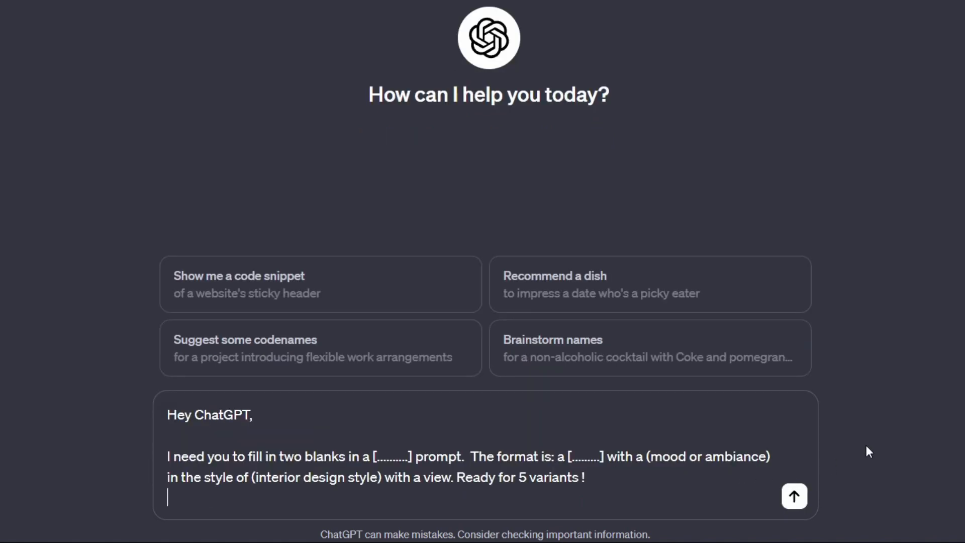
{"action": "key", "text": "shift+Return"}
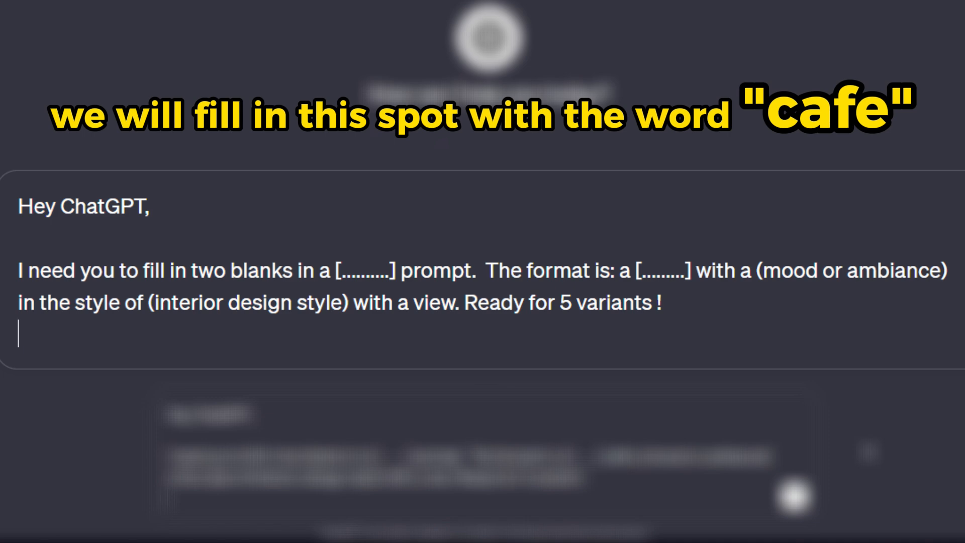
Step: Replace the first bracketed placeholder, before the word "prompt", with "cafe"
{"action": "left_click", "coordinate": [390, 272]}
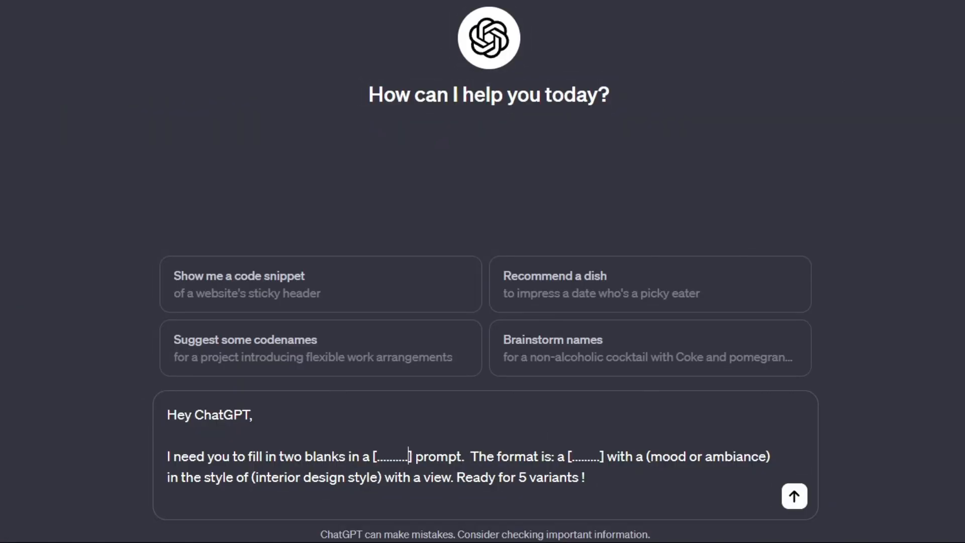
{"action": "key", "text": "BackSpace"}
{"action": "key", "text": "BackSpace"}
{"action": "key", "text": "BackSpace"}
{"action": "key", "text": "BackSpace"}
{"action": "key", "text": "BackSpace"}
{"action": "key", "text": "BackSpace"}
{"action": "key", "text": "BackSpace"}
{"action": "key", "text": "BackSpace"}
{"action": "key", "text": "BackSpace"}
{"action": "key", "text": "BackSpace"}
{"action": "key", "text": "BackSpace"}
{"action": "type", "text": "cafe"}
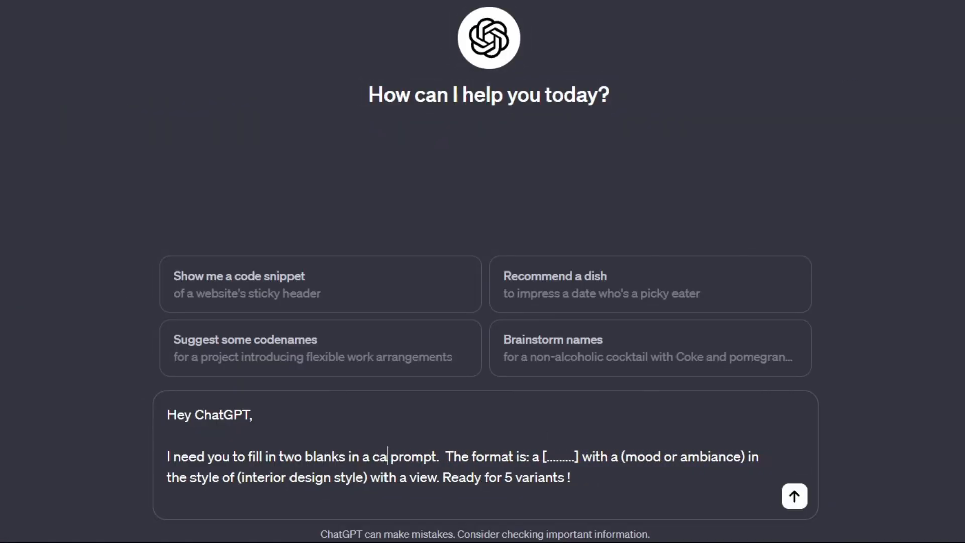
Step: Replace the bracketed placeholder in the format description with "cafe" and send the prompt
{"action": "key", "text": "BackSpace"}
{"action": "key", "text": "BackSpace"}
{"action": "key", "text": "BackSpace"}
{"action": "key", "text": "BackSpace"}
{"action": "key", "text": "BackSpace"}
{"action": "key", "text": "BackSpace"}
{"action": "key", "text": "BackSpace"}
{"action": "key", "text": "BackSpace"}
{"action": "key", "text": "BackSpace"}
{"action": "key", "text": "BackSpace"}
{"action": "key", "text": "BackSpace"}
{"action": "type", "text": "cafe"}
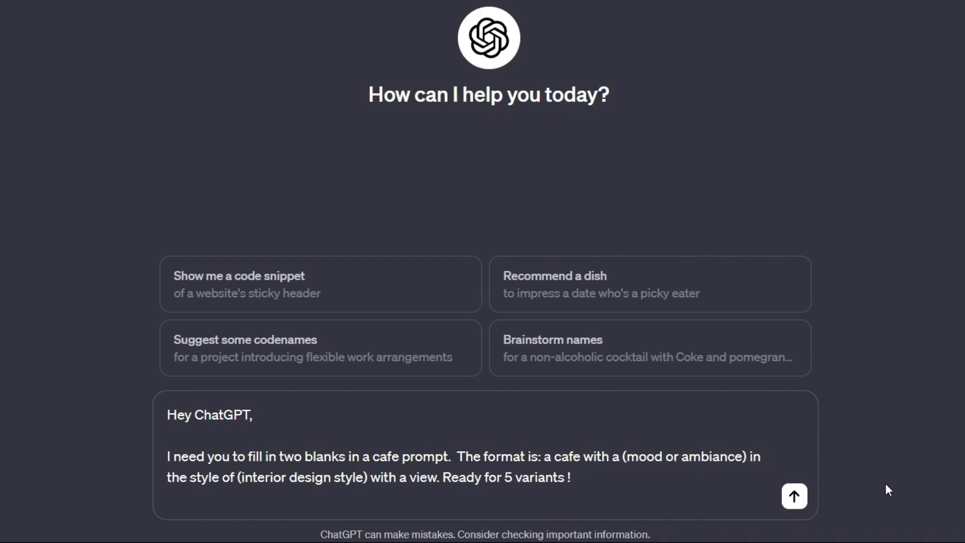
{"action": "left_click", "coordinate": [793, 497]}
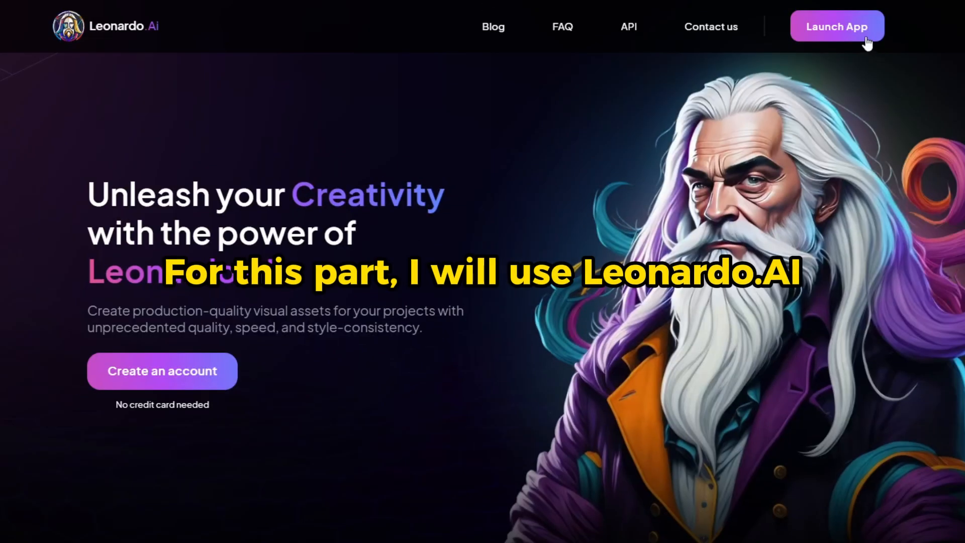
Step: Switch to Leonardo.Ai, launch its app and open the Image Generation tool
{"action": "left_click", "coordinate": [869, 45]}
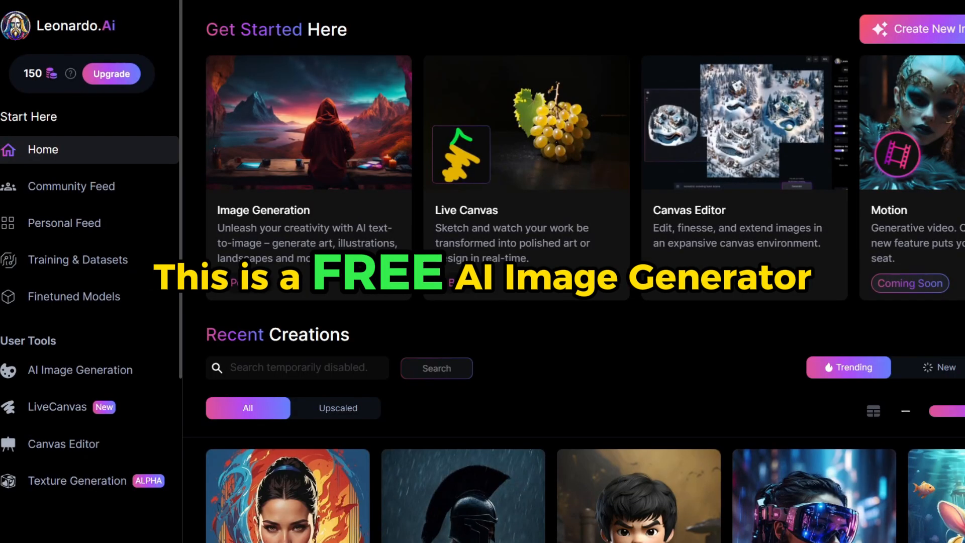
{"action": "scroll", "coordinate": [585, 272], "scroll_direction": "down", "scroll_amount": 7}
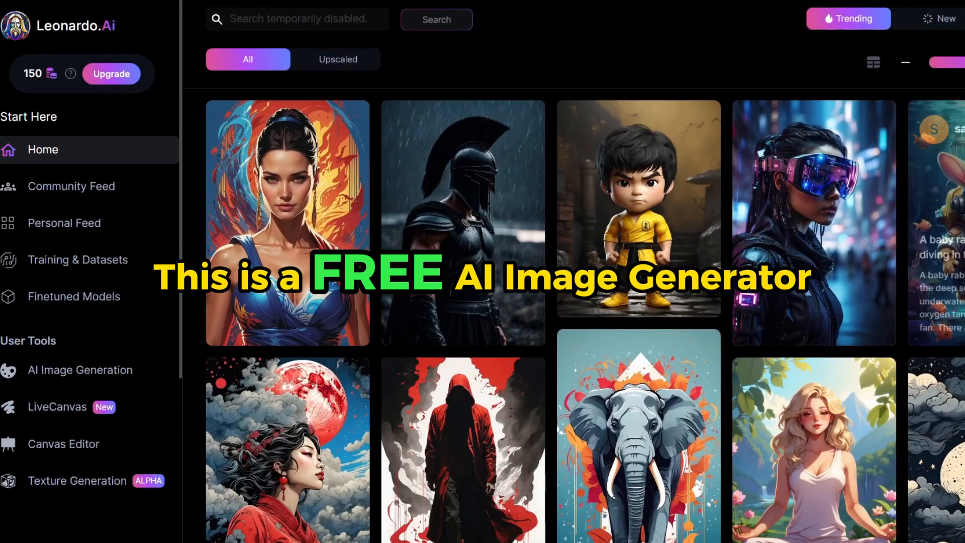
{"action": "scroll", "coordinate": [585, 310], "scroll_direction": "down", "scroll_amount": 18}
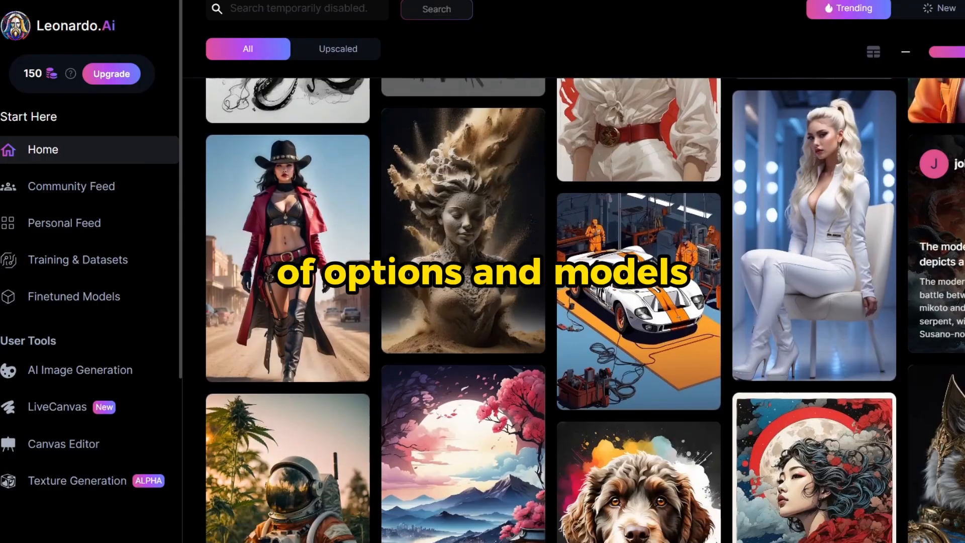
{"action": "scroll", "coordinate": [585, 309], "scroll_direction": "down", "scroll_amount": 18}
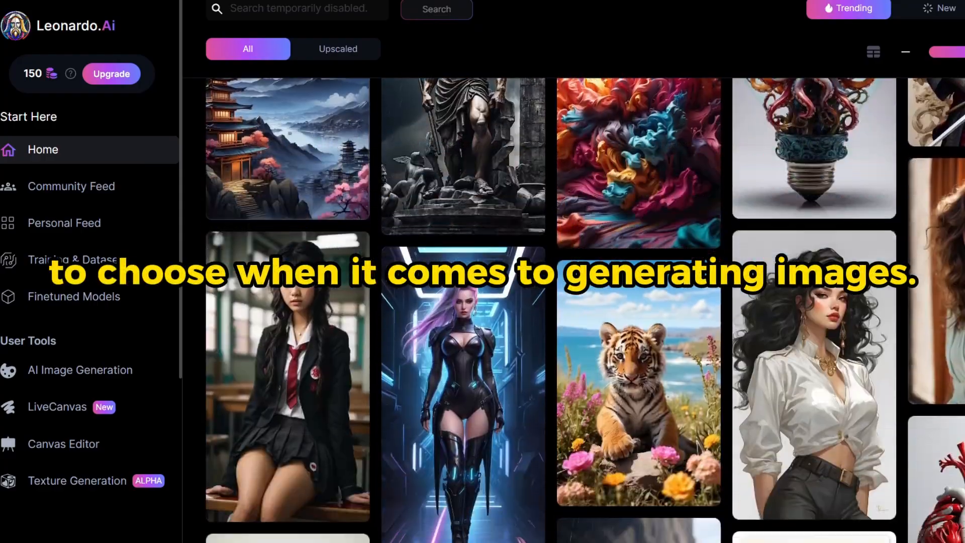
{"action": "scroll", "coordinate": [585, 310], "scroll_direction": "down", "scroll_amount": 18}
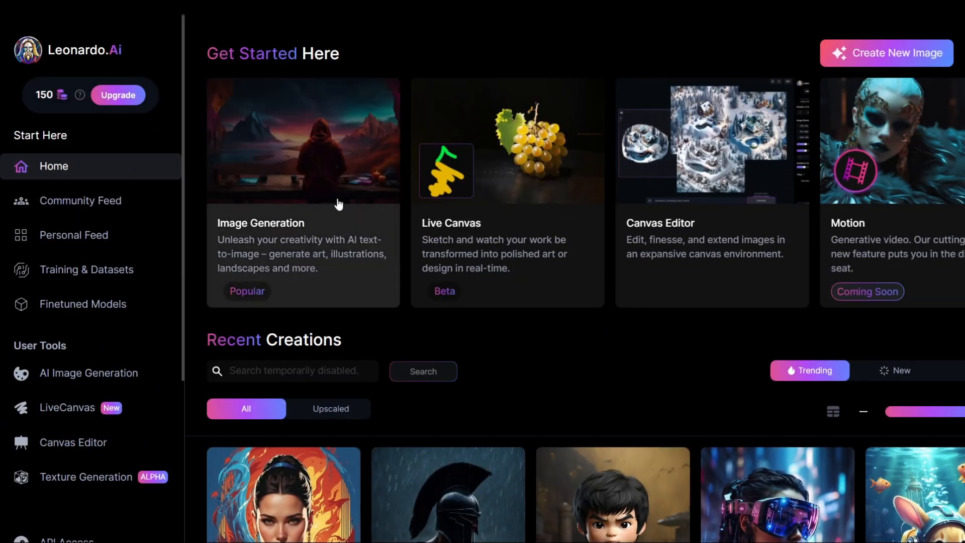
{"action": "left_click", "coordinate": [341, 169]}
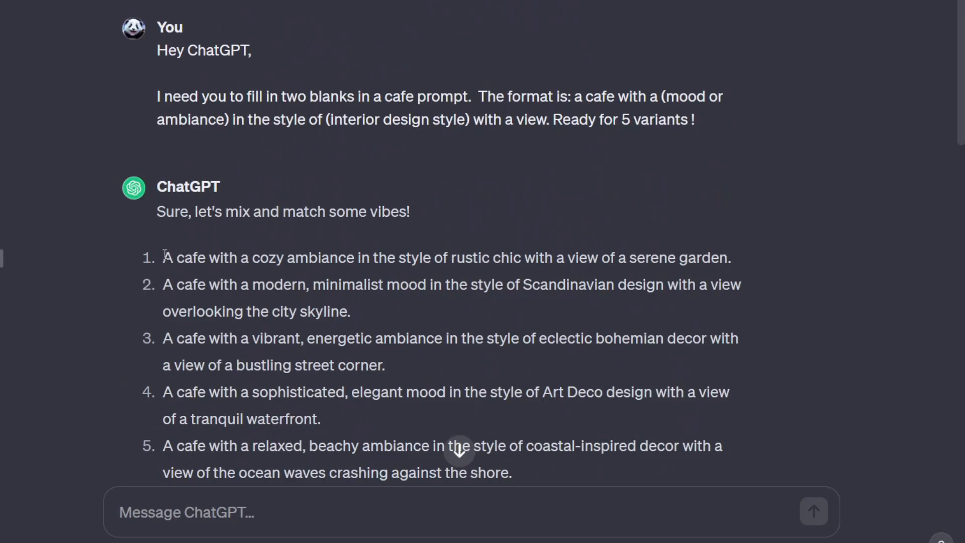
Step: Copy ChatGPT's first cafe variant, the rustic chic one with a serene garden view, into the Leonardo.Ai image prompt
{"action": "left_click_drag", "start_coordinate": [165, 256], "coordinate": [701, 252]}
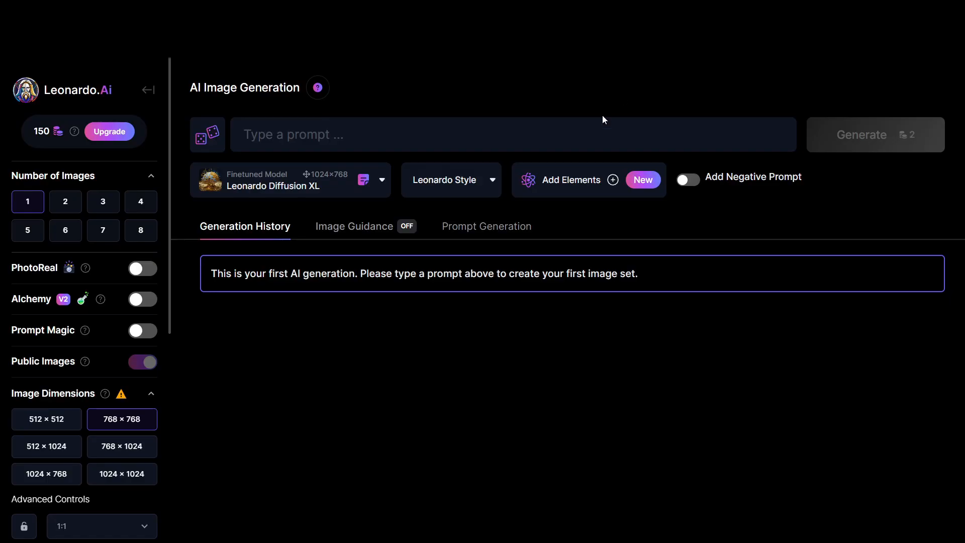
{"action": "left_click", "coordinate": [592, 129]}
{"action": "type", "text": "A cafe with a cozy ambiance in the style of rustic chic with a view of a serene garden"}
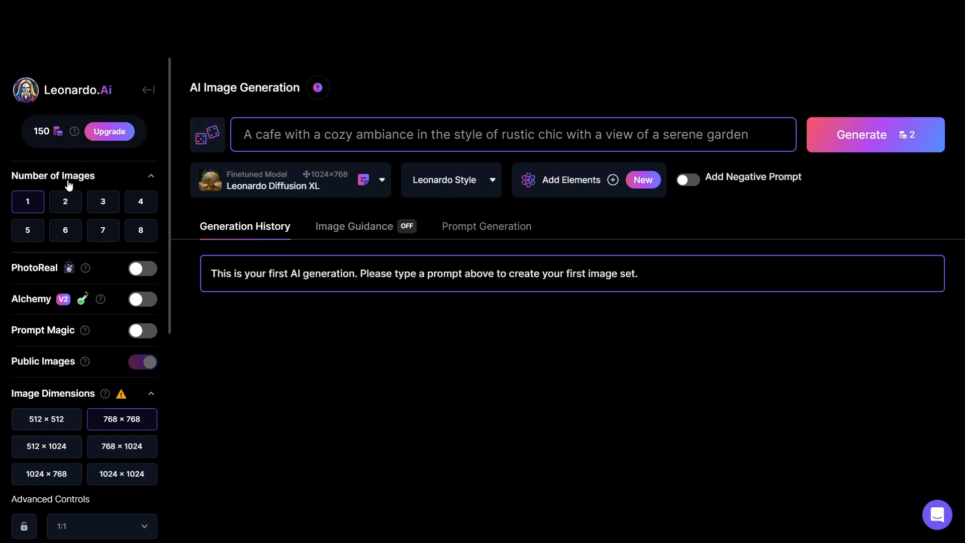
Step: Set the number of images to 2 and the aspect ratio to 9:16
{"action": "left_click", "coordinate": [67, 203]}
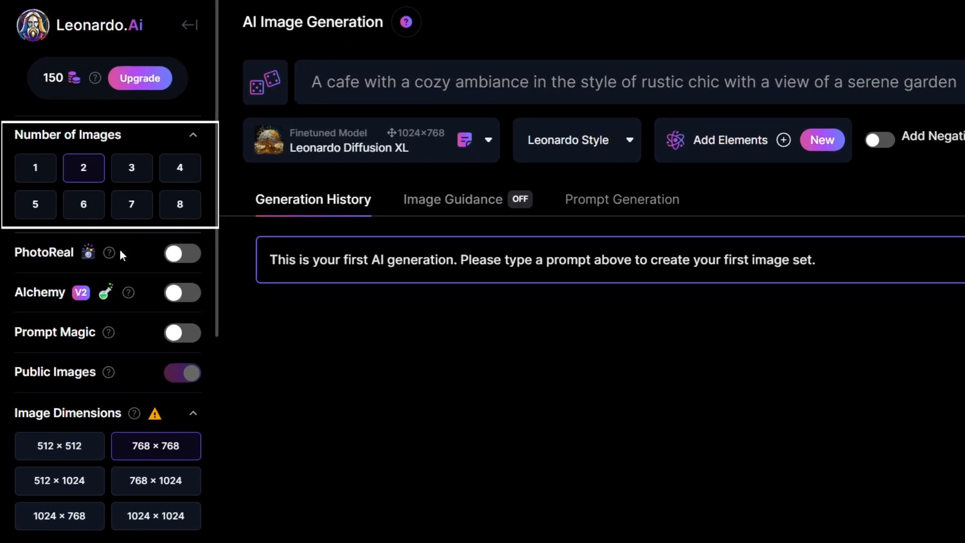
{"action": "scroll", "coordinate": [123, 271], "scroll_direction": "down", "scroll_amount": 1}
{"action": "mouse_move", "coordinate": [126, 288]}
{"action": "scroll", "coordinate": [127, 293], "scroll_direction": "down", "scroll_amount": 3}
{"action": "scroll", "coordinate": [127, 292], "scroll_direction": "down", "scroll_amount": 2}
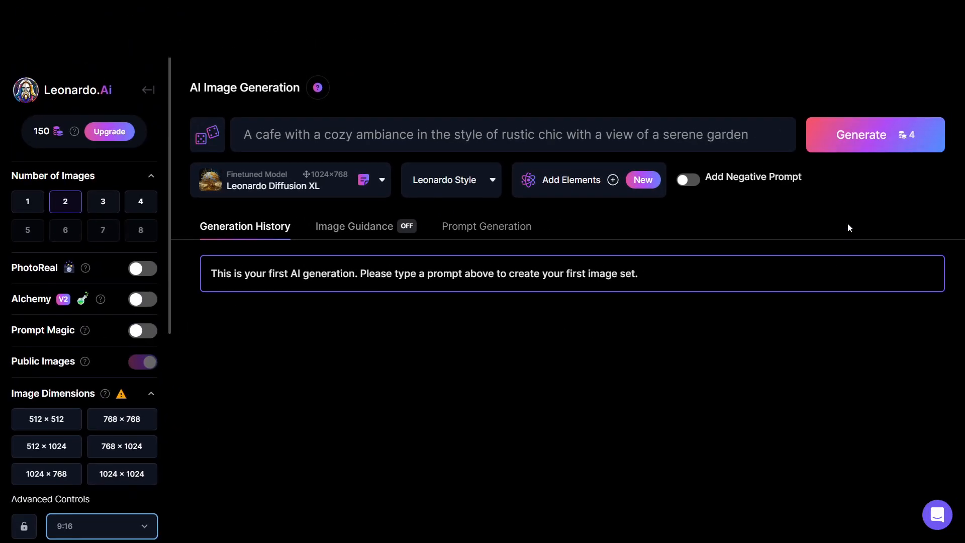
Step: Generate the images for the rustic chic cafe prompt
{"action": "left_click", "coordinate": [873, 135]}
{"action": "scroll", "coordinate": [896, 197], "scroll_direction": "down", "scroll_amount": 2}
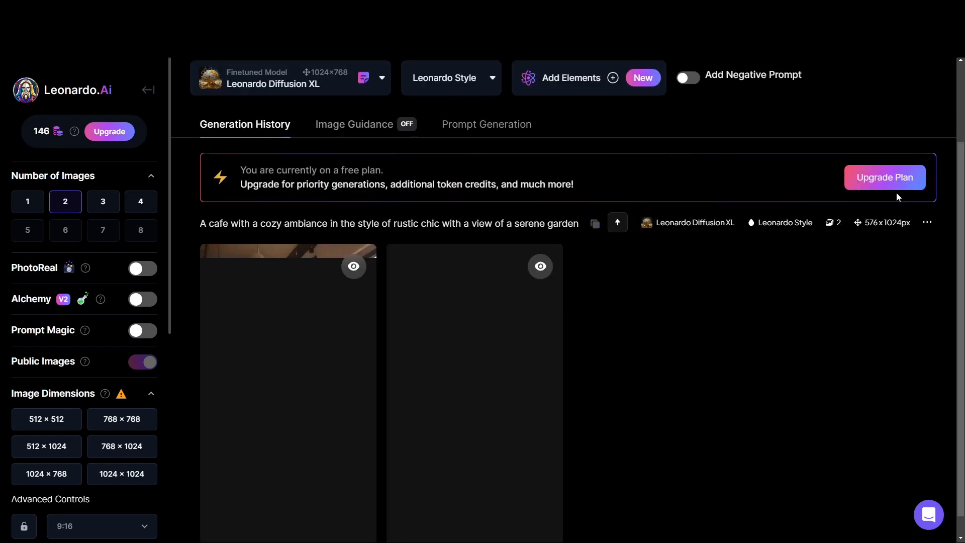
{"action": "scroll", "coordinate": [896, 194], "scroll_direction": "down", "scroll_amount": 1}
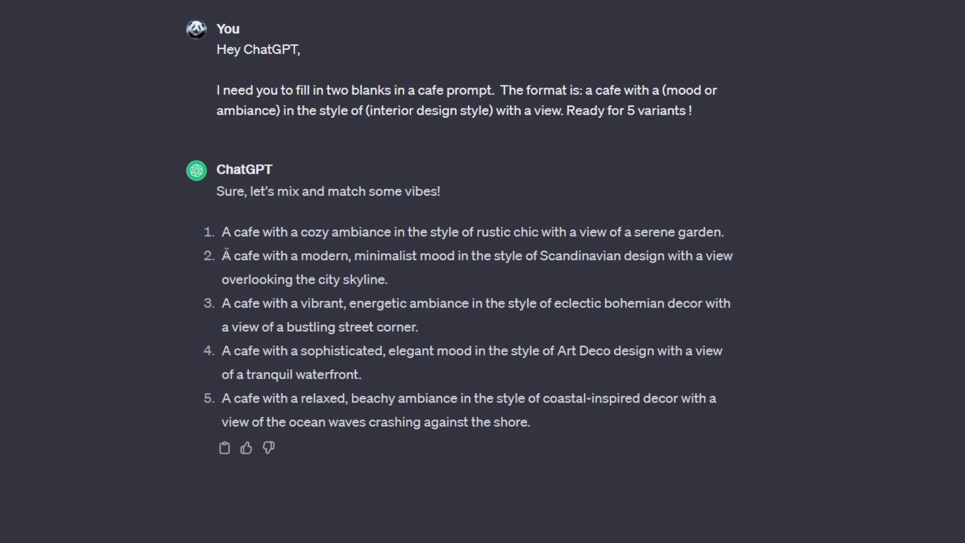
Step: Replace the image prompt with ChatGPT's second variant, the minimalist Scandinavian cafe overlooking the city skyline, and generate its images
{"action": "left_click_drag", "start_coordinate": [227, 255], "coordinate": [389, 279]}
{"action": "key", "text": "ctrl+c"}
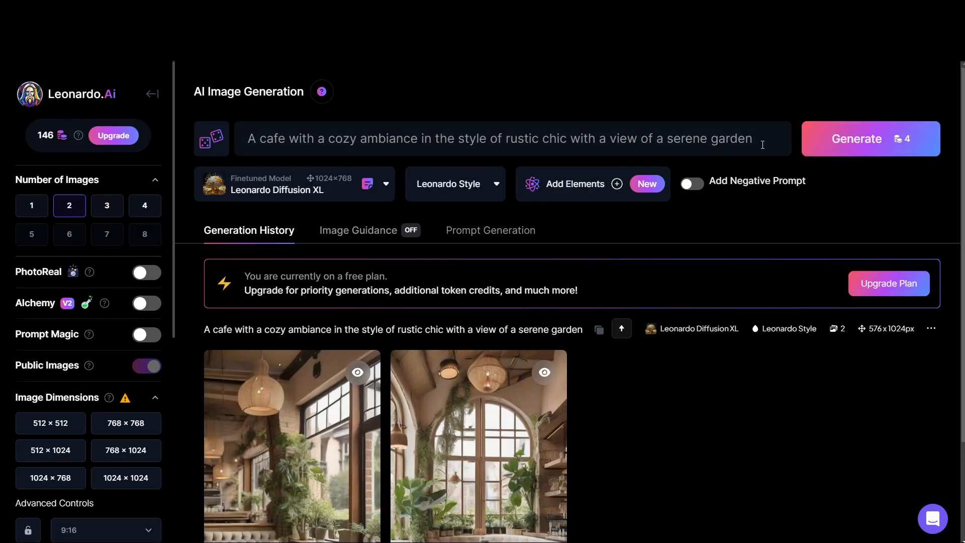
{"action": "triple_click", "coordinate": [326, 143]}
{"action": "key", "text": "ctrl+v"}
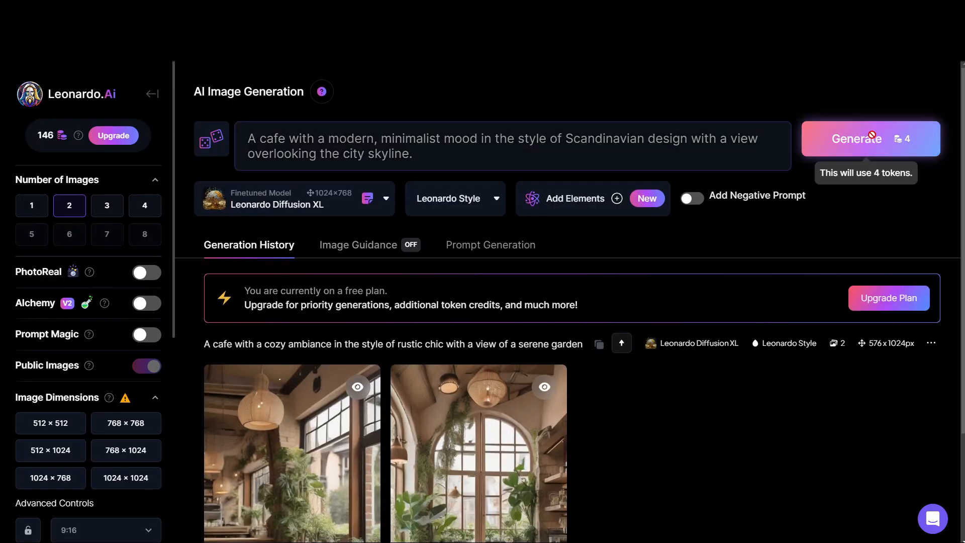
{"action": "left_click", "coordinate": [873, 136]}
{"action": "scroll", "coordinate": [792, 422], "scroll_direction": "down", "scroll_amount": 3}
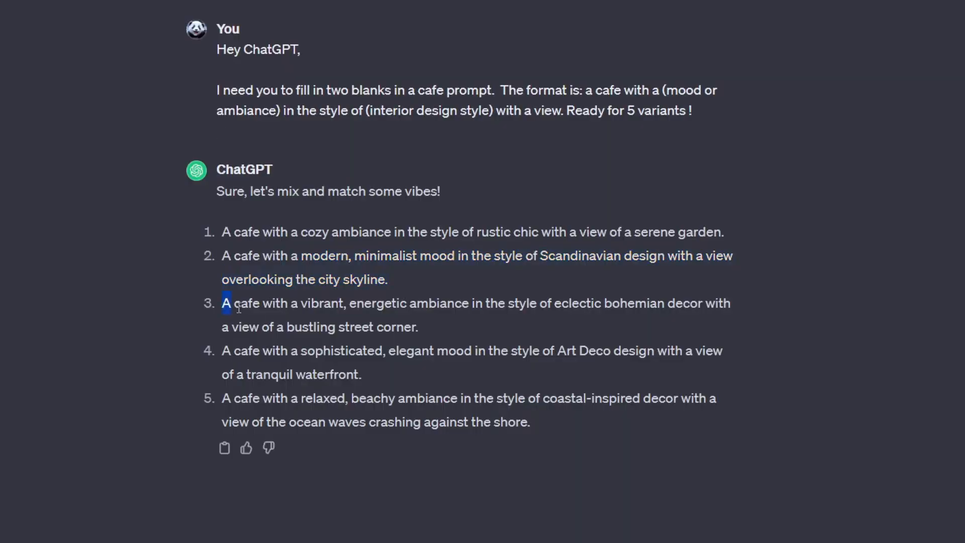
Step: Replace the image prompt with ChatGPT's third variant, the eclectic bohemian cafe with a bustling street corner view, and generate its images
{"action": "left_click_drag", "start_coordinate": [224, 302], "coordinate": [420, 324]}
{"action": "key", "text": "ctrl+c"}
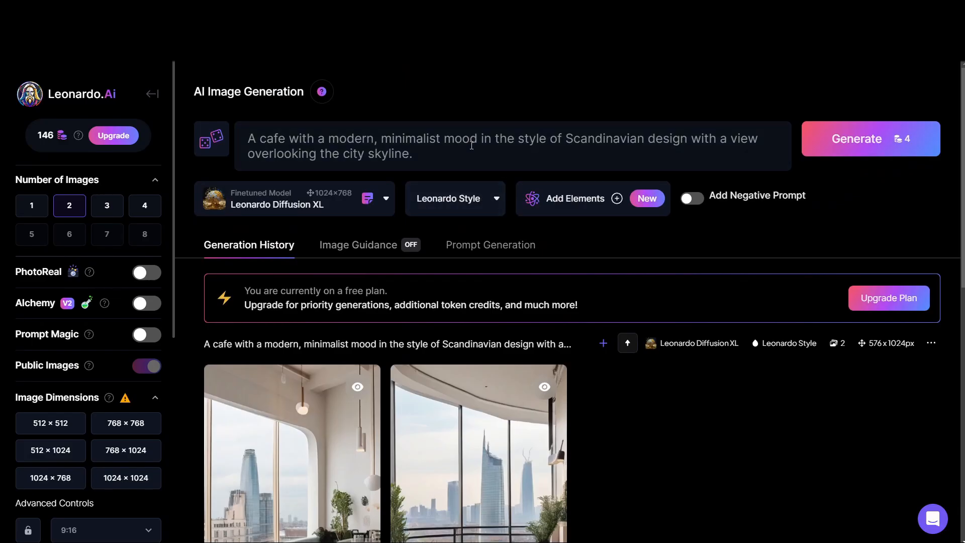
{"action": "triple_click", "coordinate": [472, 146]}
{"action": "key", "text": "ctrl+v"}
{"action": "left_click", "coordinate": [844, 138]}
{"action": "scroll", "coordinate": [839, 176], "scroll_direction": "down", "scroll_amount": 3}
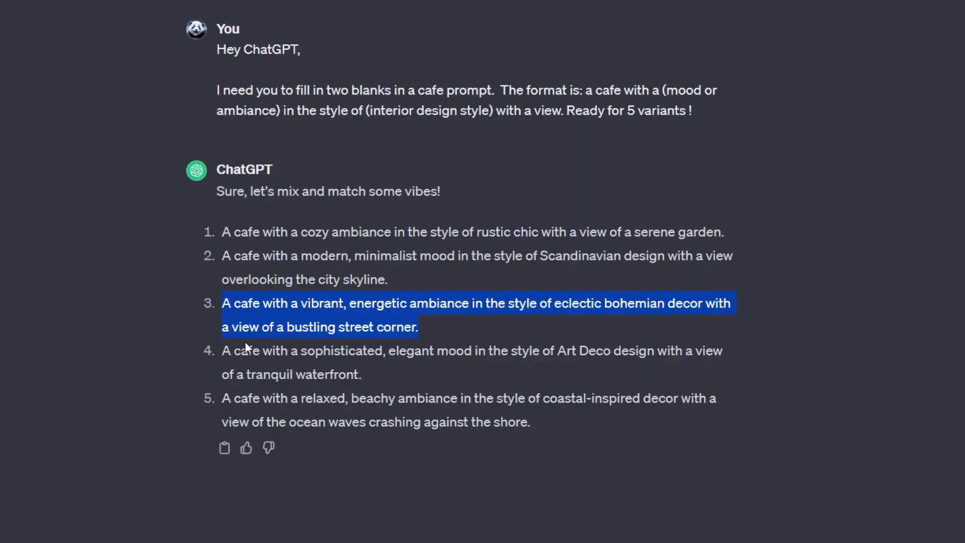
Step: Replace the image prompt with ChatGPT's fourth variant, the Art Deco cafe with a tranquil waterfront view, and generate its images
{"action": "left_click_drag", "start_coordinate": [222, 350], "coordinate": [360, 372]}
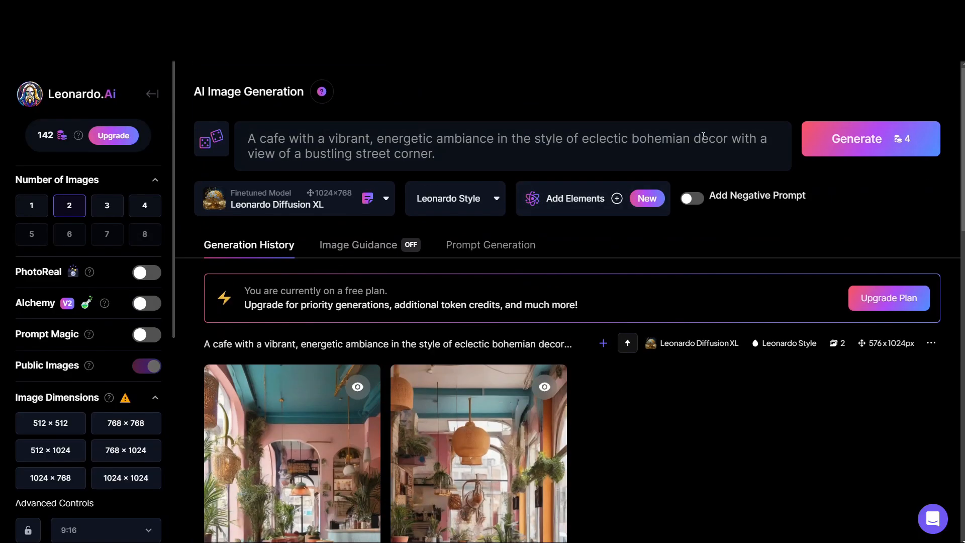
{"action": "type", "text": "A cafe with a sophisticated, elegant mood in the style of Art Deco design with a view of a tranquil waterfront"}
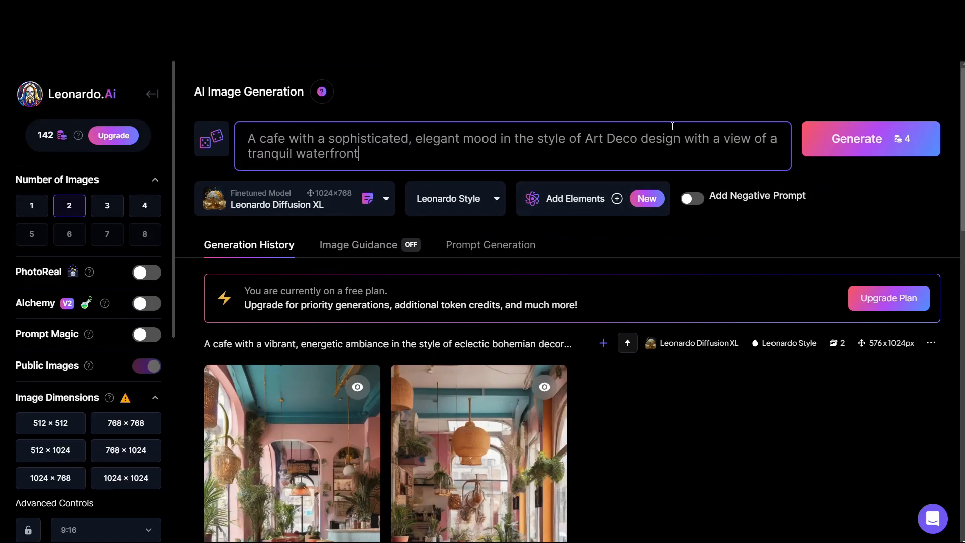
{"action": "left_click", "coordinate": [844, 138]}
{"action": "scroll", "coordinate": [831, 211], "scroll_direction": "down", "scroll_amount": 1}
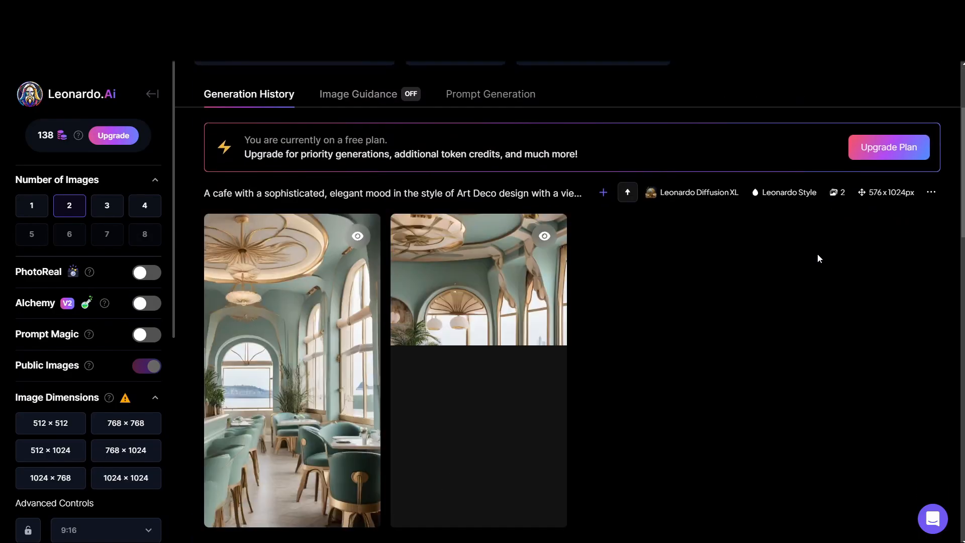
Step: Replace the image prompt with ChatGPT's fifth variant, the coastal-inspired beachy cafe with an ocean view, and generate its images
{"action": "left_click_drag", "start_coordinate": [221, 397], "coordinate": [488, 427]}
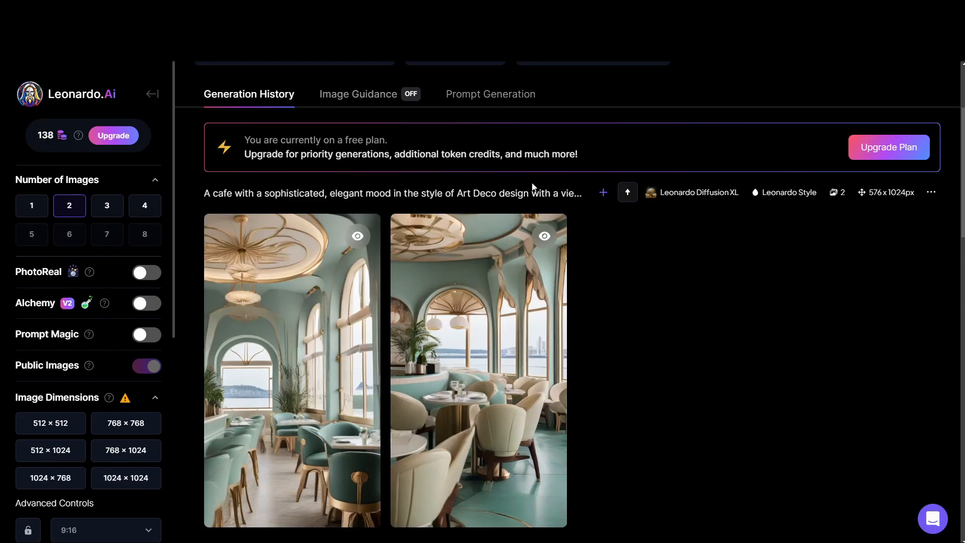
{"action": "scroll", "coordinate": [568, 301], "scroll_direction": "up", "scroll_amount": 3}
{"action": "type", "text": "A cafe with a relaxed, beachy ambiance in the style of coastal-inspired decor with a view of the ocean waves crashing against the shore"}
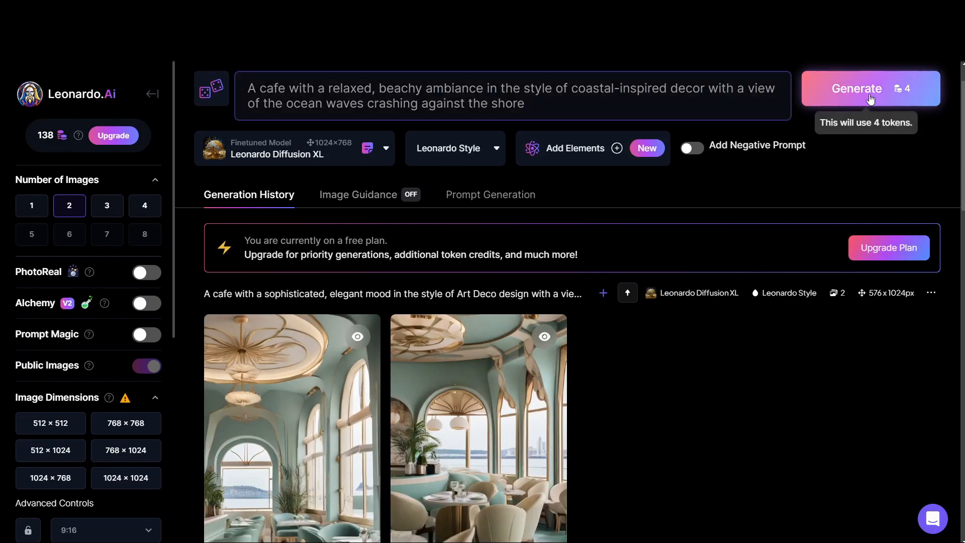
{"action": "left_click", "coordinate": [870, 99]}
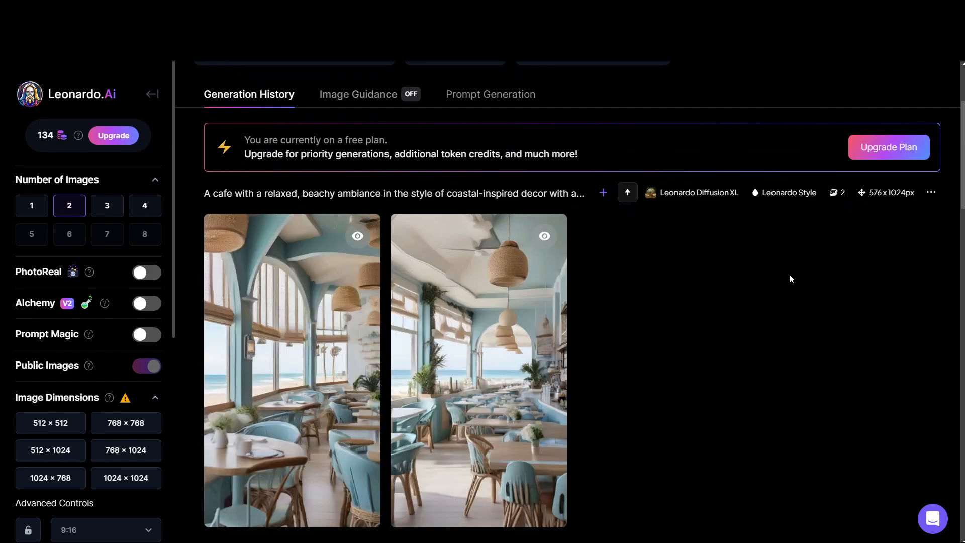
{"action": "scroll", "coordinate": [789, 274], "scroll_direction": "down", "scroll_amount": 14}
{"action": "scroll", "coordinate": [774, 256], "scroll_direction": "down", "scroll_amount": 15}
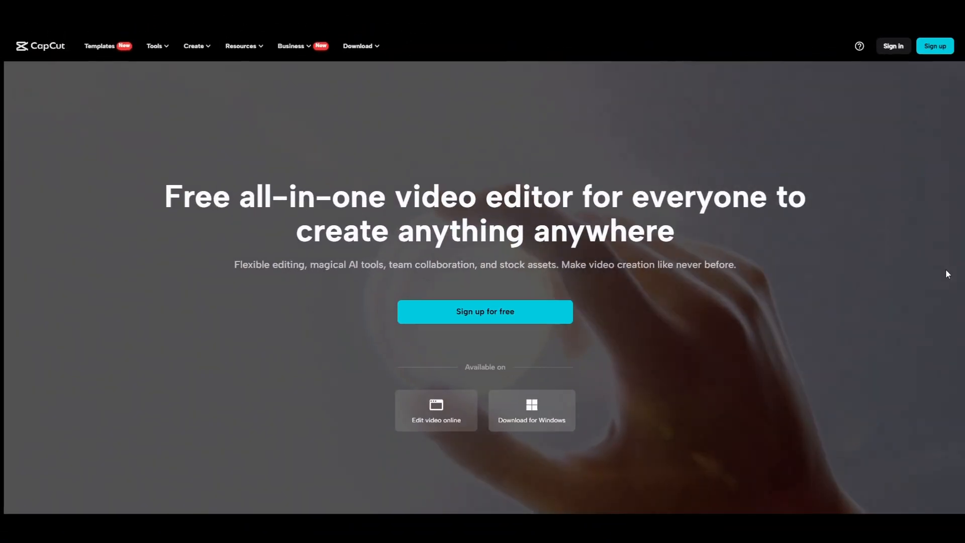
{"action": "scroll", "coordinate": [910, 299], "scroll_direction": "down", "scroll_amount": 20}
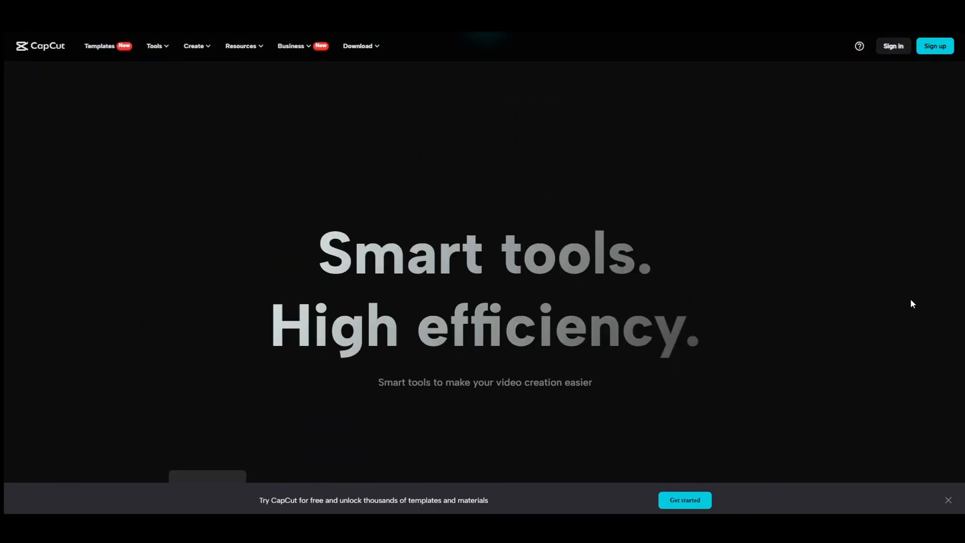
{"action": "scroll", "coordinate": [911, 304], "scroll_direction": "down", "scroll_amount": 20}
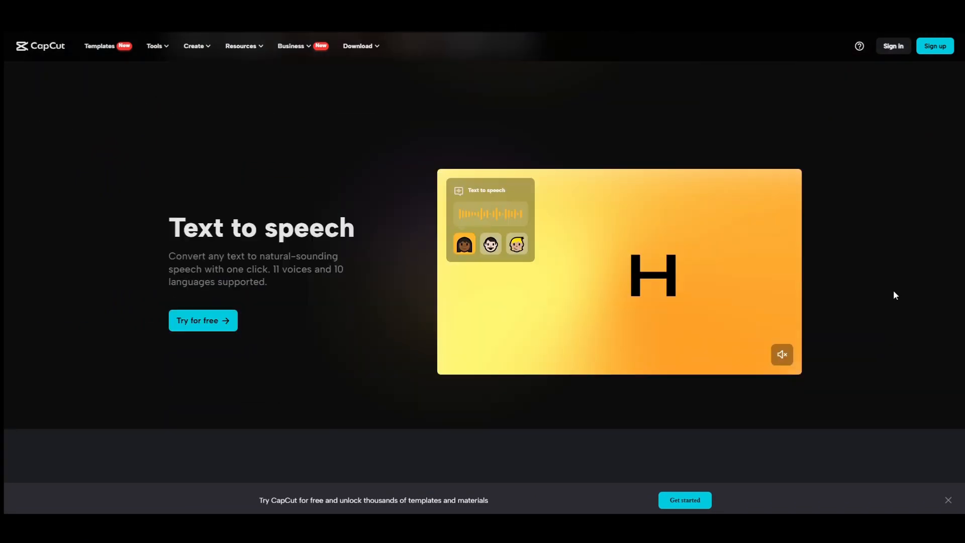
{"action": "scroll", "coordinate": [891, 292], "scroll_direction": "down", "scroll_amount": 4}
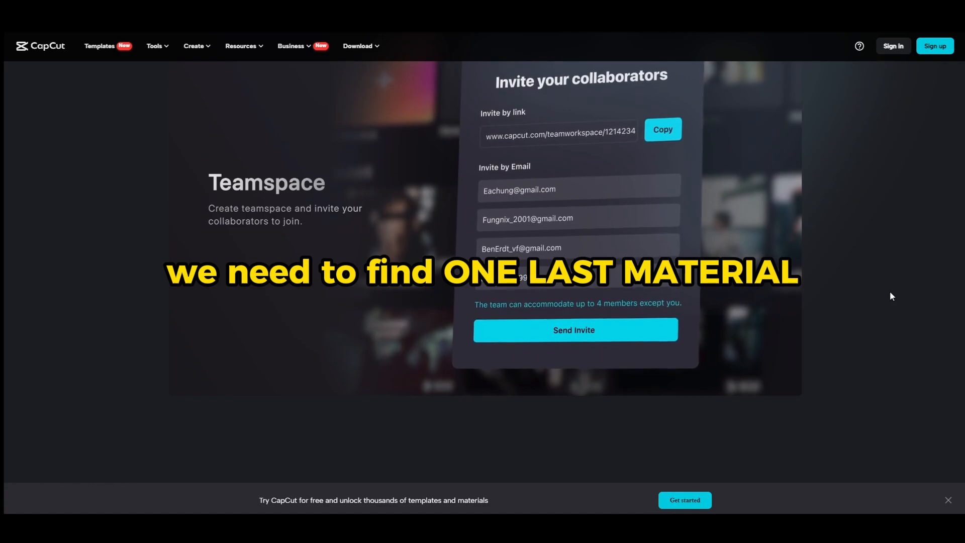
{"action": "scroll", "coordinate": [890, 292], "scroll_direction": "down", "scroll_amount": 2}
{"action": "scroll", "coordinate": [890, 296], "scroll_direction": "up", "scroll_amount": 3}
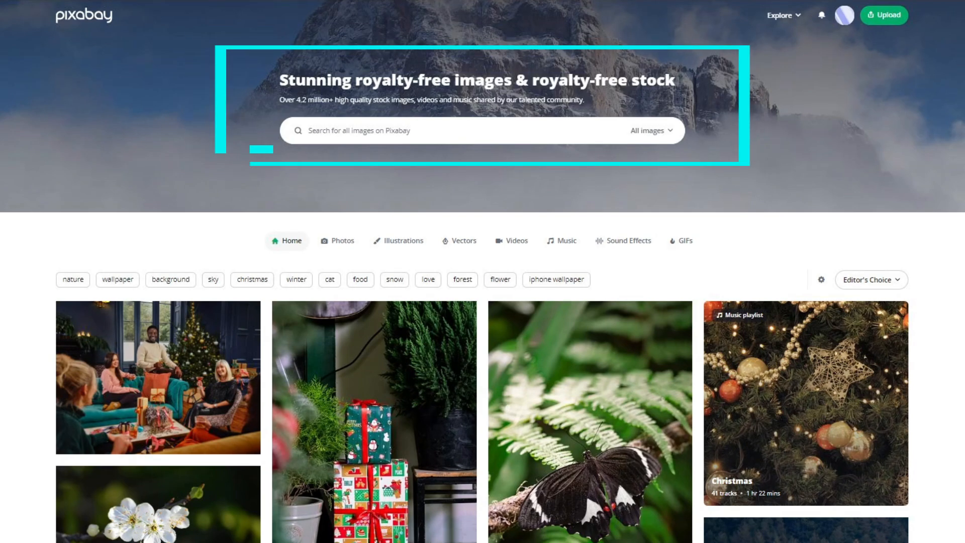
Step: Search Pixabay's videos for "relationship" and browse the clips for a suitable background
{"action": "left_click", "coordinate": [668, 132]}
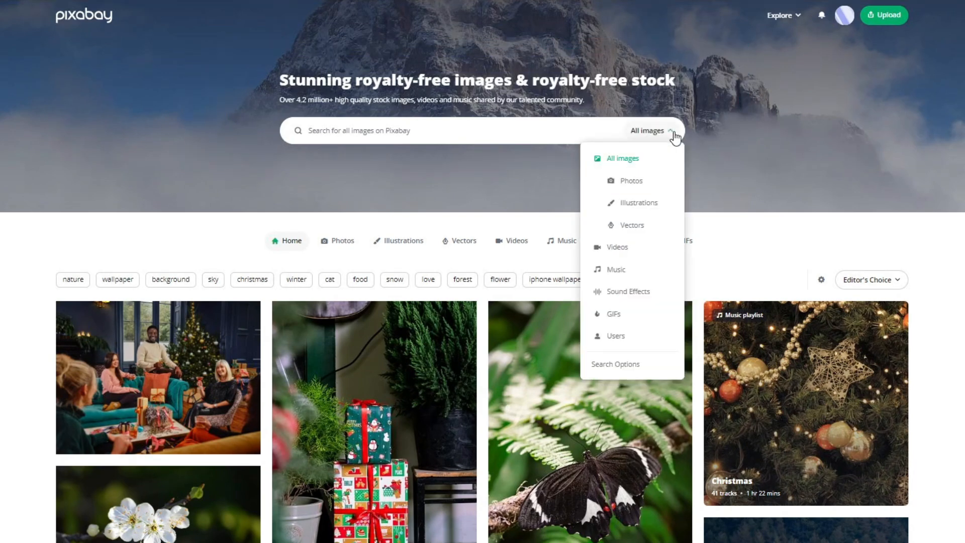
{"action": "left_click", "coordinate": [653, 252]}
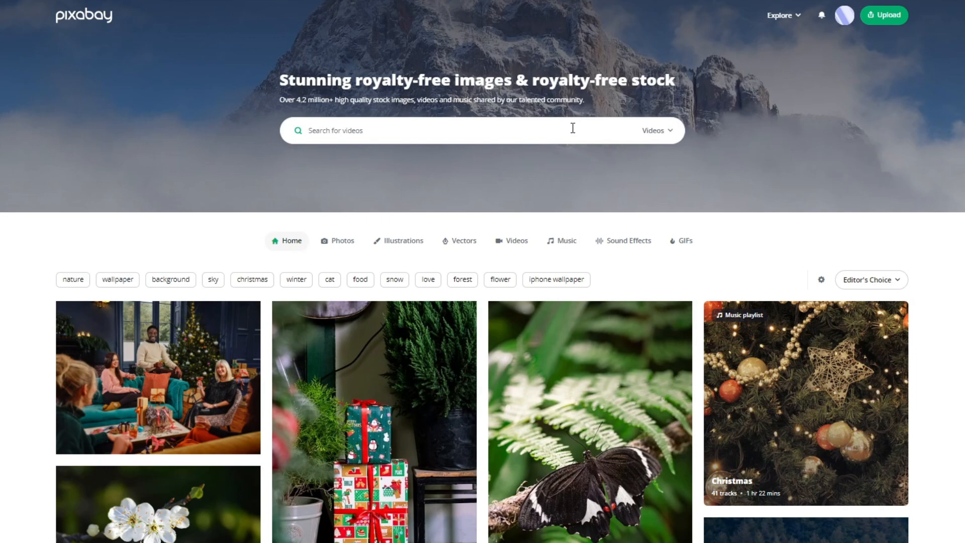
{"action": "type", "text": "relationship"}
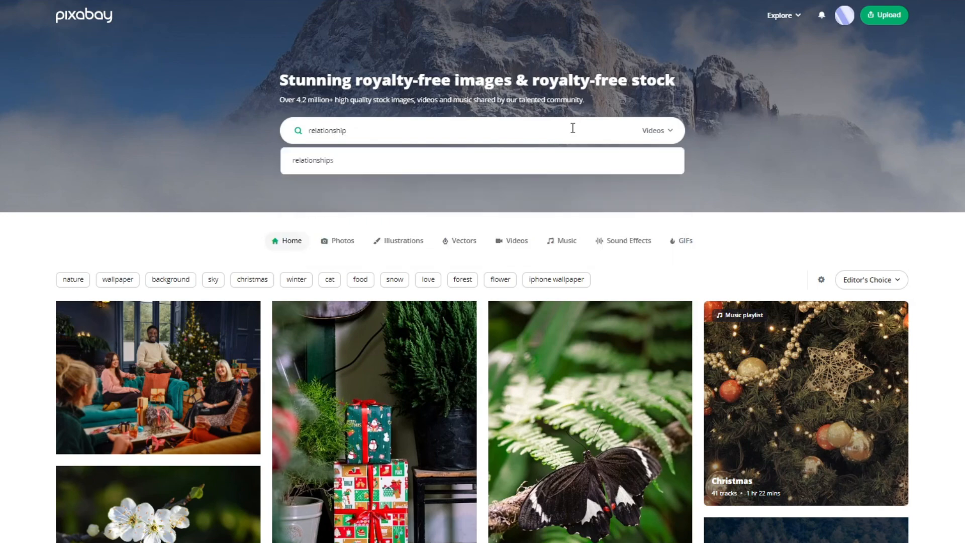
{"action": "key", "text": "Return"}
{"action": "scroll", "coordinate": [575, 133], "scroll_direction": "down", "scroll_amount": 20}
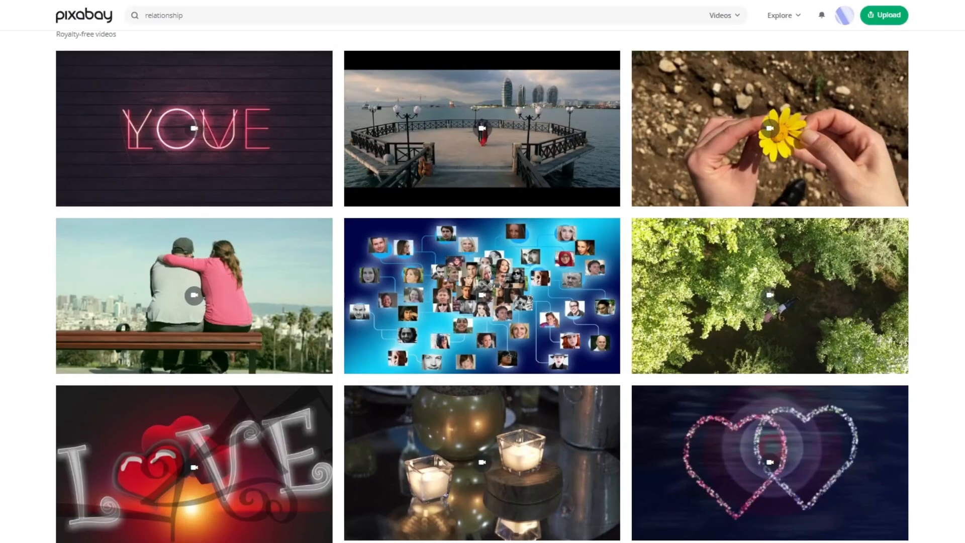
{"action": "scroll", "coordinate": [409, 185], "scroll_direction": "down", "scroll_amount": 4}
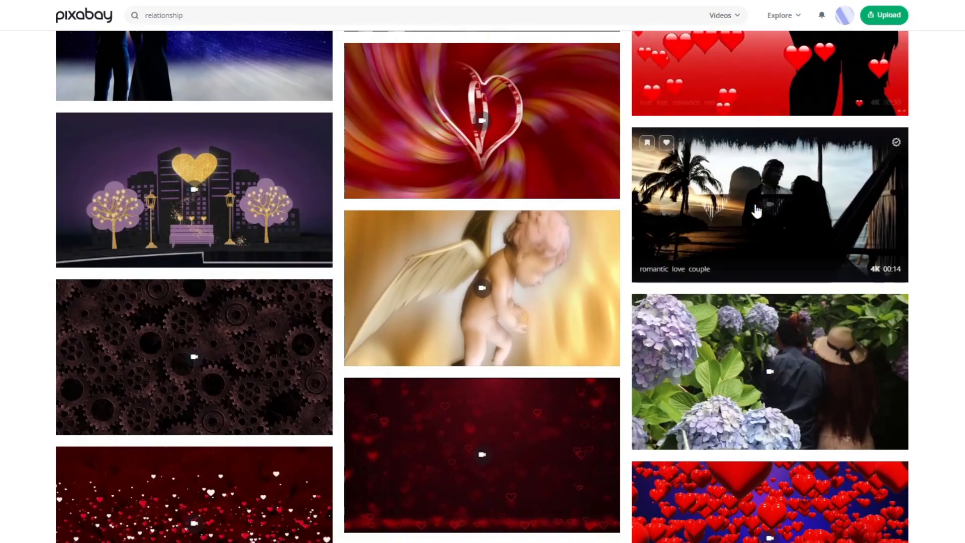
{"action": "scroll", "coordinate": [433, 212], "scroll_direction": "down", "scroll_amount": 12}
{"action": "left_click", "coordinate": [548, 230]}
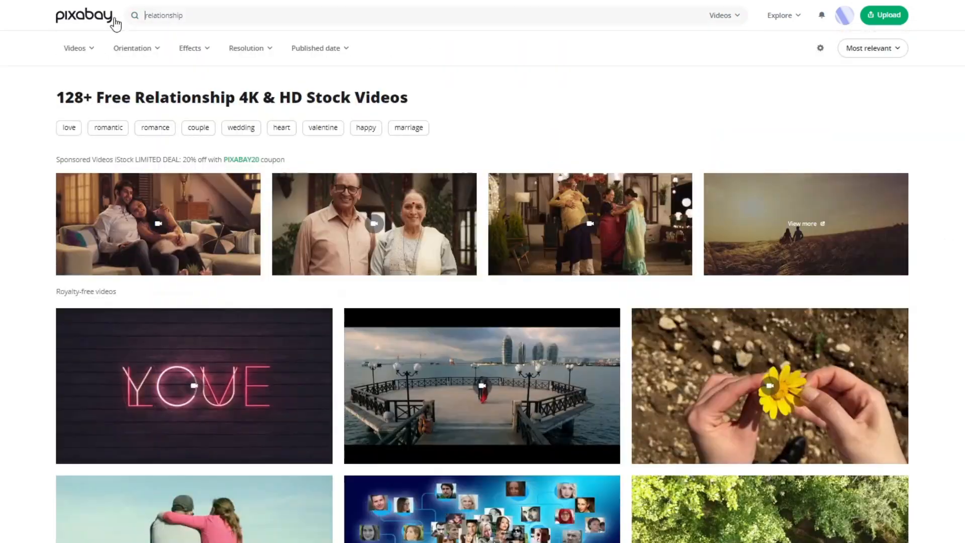
Step: Search the videos for "couples", browse the clips and view the couple sunset video with the bicycle and campfire
{"action": "left_click", "coordinate": [123, 19]}
{"action": "key", "text": "ctrl+a"}
{"action": "type", "text": "couples"}
{"action": "key", "text": "Return"}
{"action": "scroll", "coordinate": [276, 330], "scroll_direction": "down", "scroll_amount": 3}
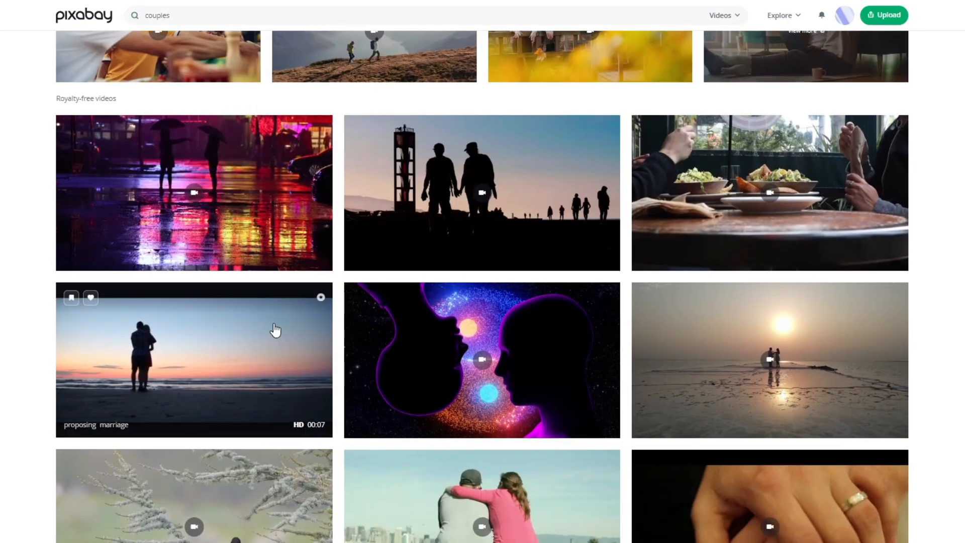
{"action": "left_click", "coordinate": [276, 330]}
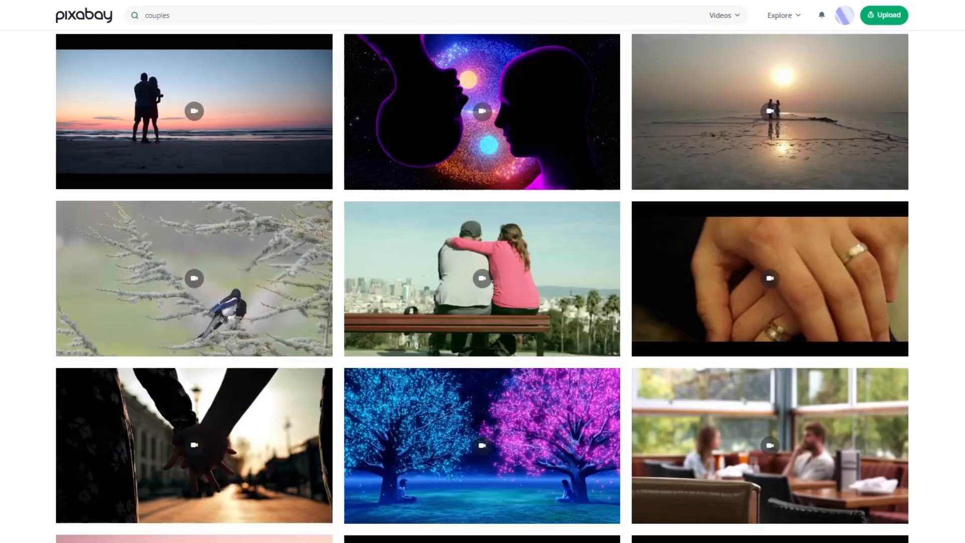
{"action": "scroll", "coordinate": [482, 286], "scroll_direction": "down", "scroll_amount": 10}
{"action": "left_click", "coordinate": [194, 165]}
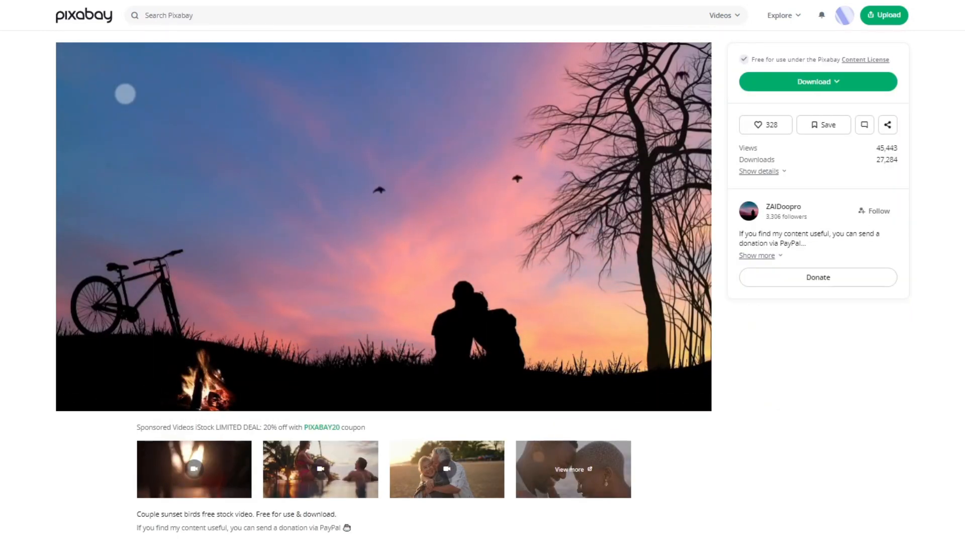
{"action": "key", "text": "alt+Left"}
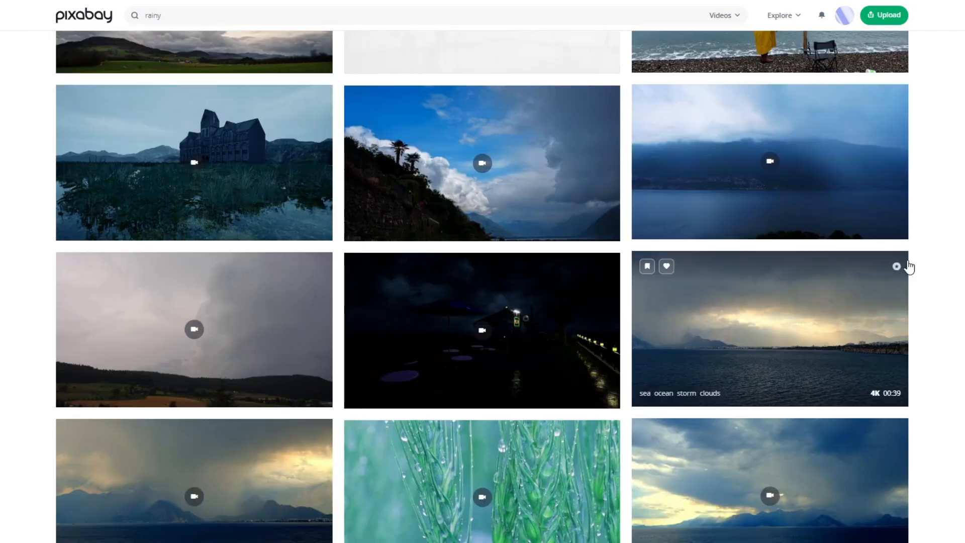
Step: Open the cozy rainy cabin clip from the "rainy" video results and download it
{"action": "scroll", "coordinate": [907, 265], "scroll_direction": "down", "scroll_amount": 5}
{"action": "left_click", "coordinate": [900, 322]}
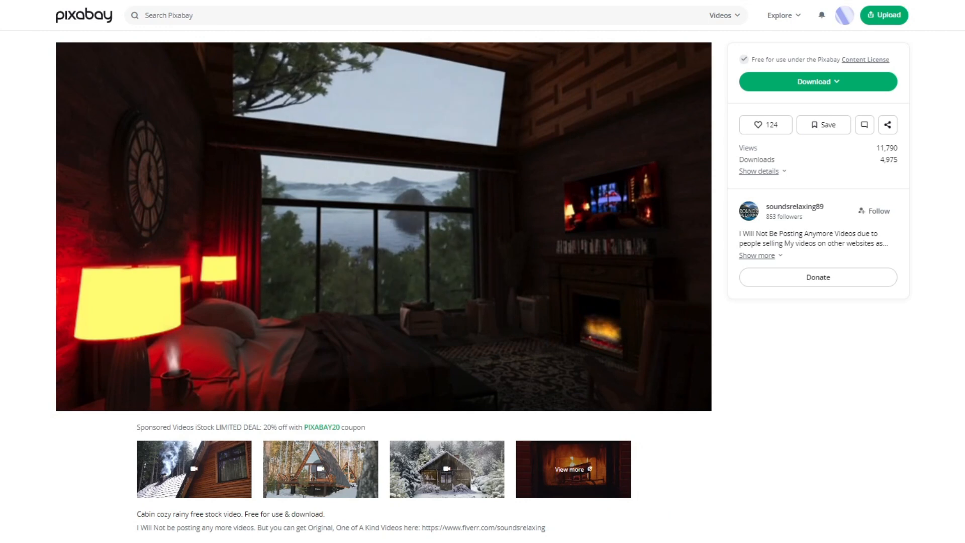
{"action": "left_click", "coordinate": [818, 82]}
{"action": "left_click", "coordinate": [784, 201]}
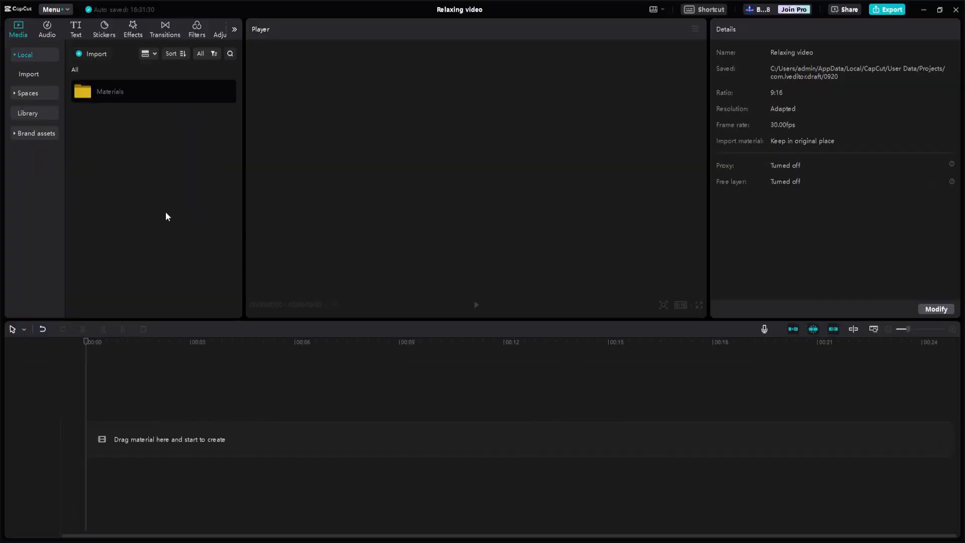
Step: In the CapCut project, open the Materials folder and place Engaging clip.mp4 at the start of a track above the main one
{"action": "left_click", "coordinate": [146, 98]}
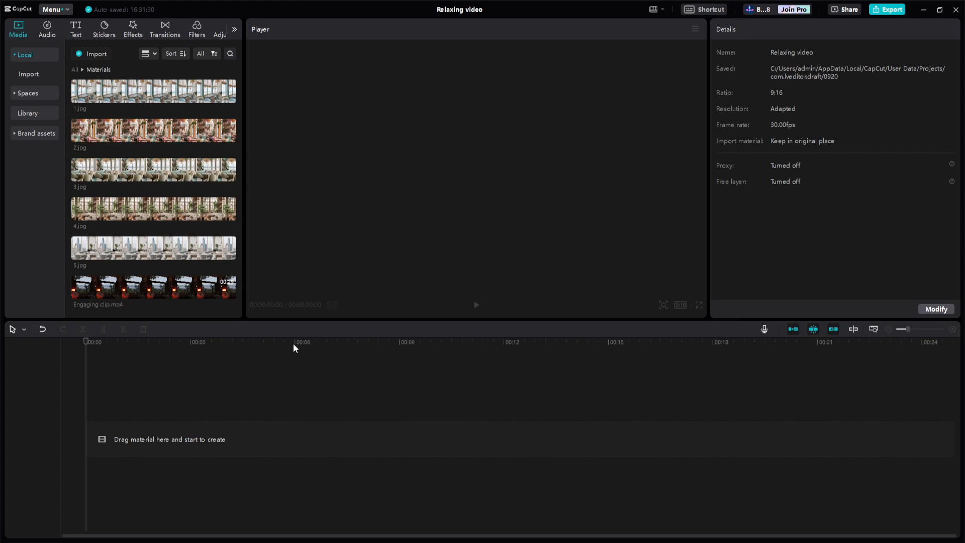
{"action": "left_click_drag", "start_coordinate": [126, 330], "coordinate": [83, 405]}
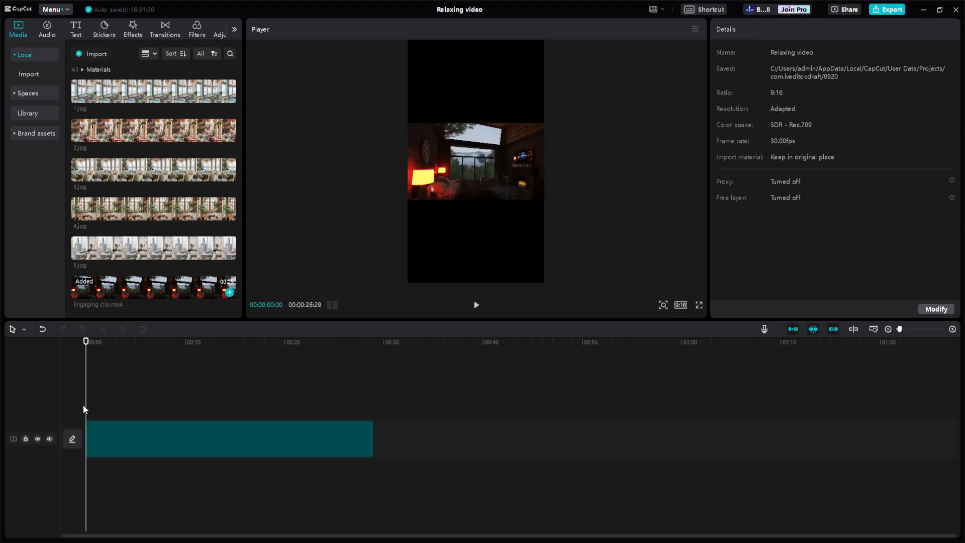
{"action": "left_click", "coordinate": [107, 413]}
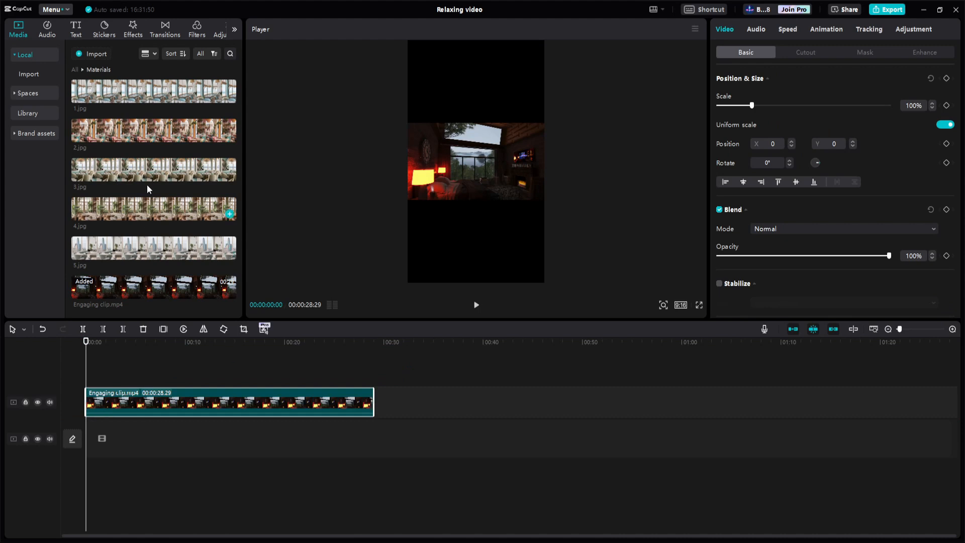
Step: Add the images 1.jpg to 5.jpg in order directly after Engaging clip.mp4 on the same track
{"action": "left_click", "coordinate": [242, 149]}
{"action": "left_click_drag", "start_coordinate": [372, 403], "coordinate": [373, 403]}
{"action": "left_click_drag", "start_coordinate": [201, 131], "coordinate": [425, 398]}
{"action": "left_click_drag", "start_coordinate": [170, 174], "coordinate": [532, 308]}
{"action": "left_click_drag", "start_coordinate": [524, 401], "coordinate": [523, 401]}
{"action": "left_click_drag", "start_coordinate": [153, 247], "coordinate": [574, 397]}
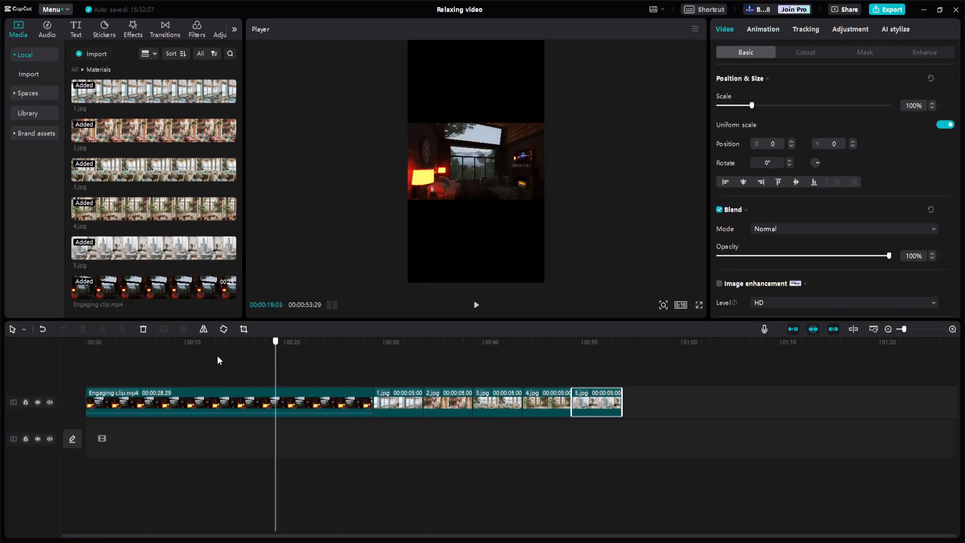
Step: Scale Engaging clip.mp4 to 171% and shift its X position to 353
{"action": "left_click", "coordinate": [201, 418]}
{"action": "key", "text": "space"}
{"action": "key", "text": "space"}
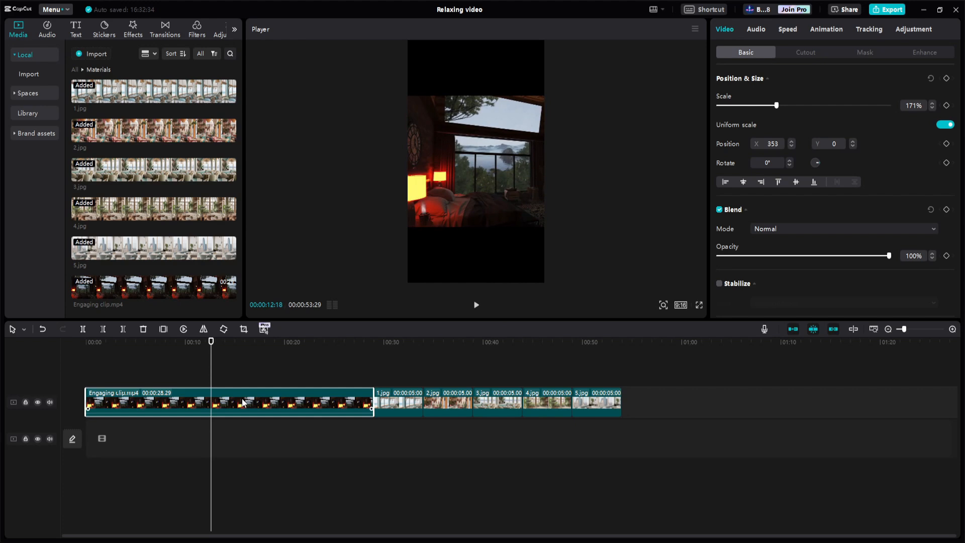
Step: Duplicate Engaging clip.mp4 and align the copy with the timeline start on the track above the original
{"action": "key", "text": "ctrl+v"}
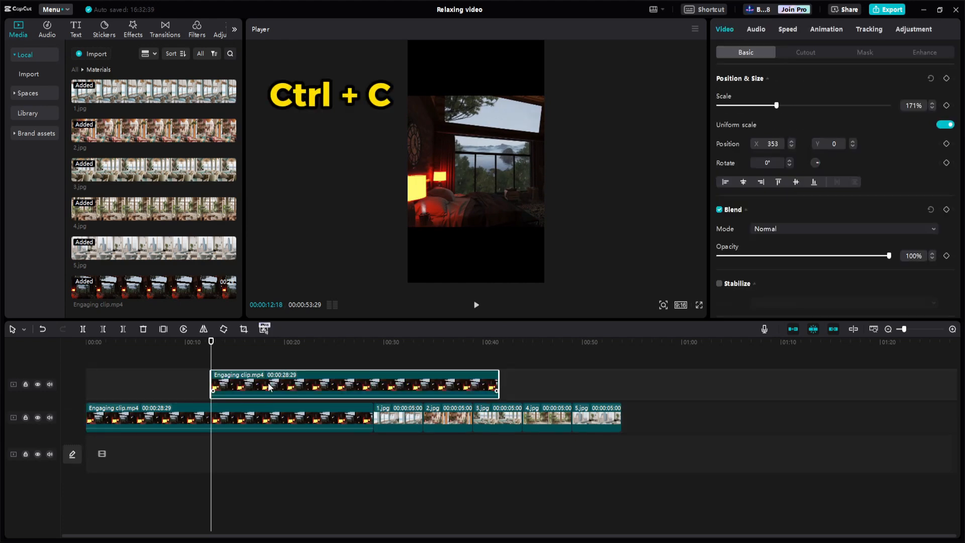
{"action": "left_click_drag", "start_coordinate": [231, 423], "coordinate": [235, 367]}
{"action": "left_click_drag", "start_coordinate": [297, 411], "coordinate": [170, 447]}
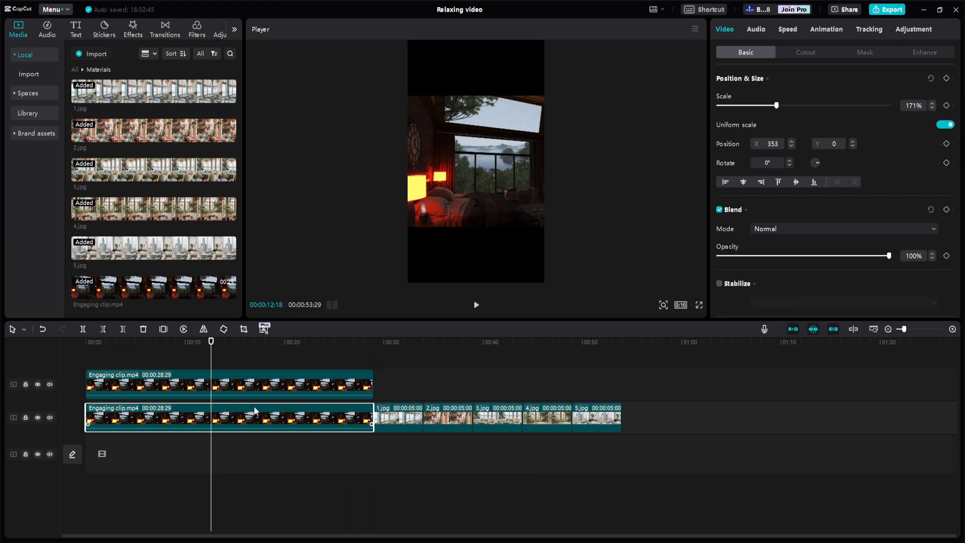
Step: Put the lower Engaging clip.mp4 on layer 1, then enlarge and reposition it to fill the vertical frame
{"action": "scroll", "coordinate": [816, 246], "scroll_direction": "down", "scroll_amount": 10}
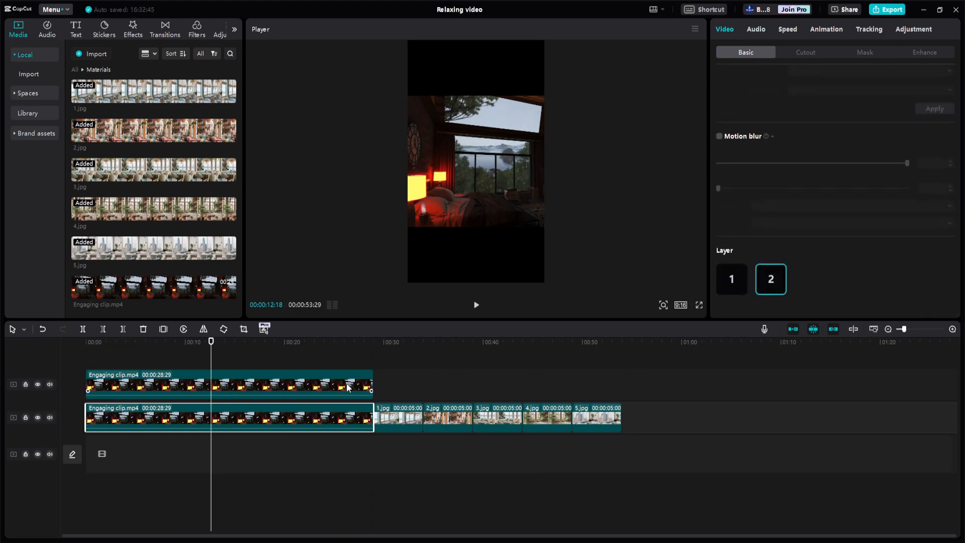
{"action": "left_click", "coordinate": [304, 385]}
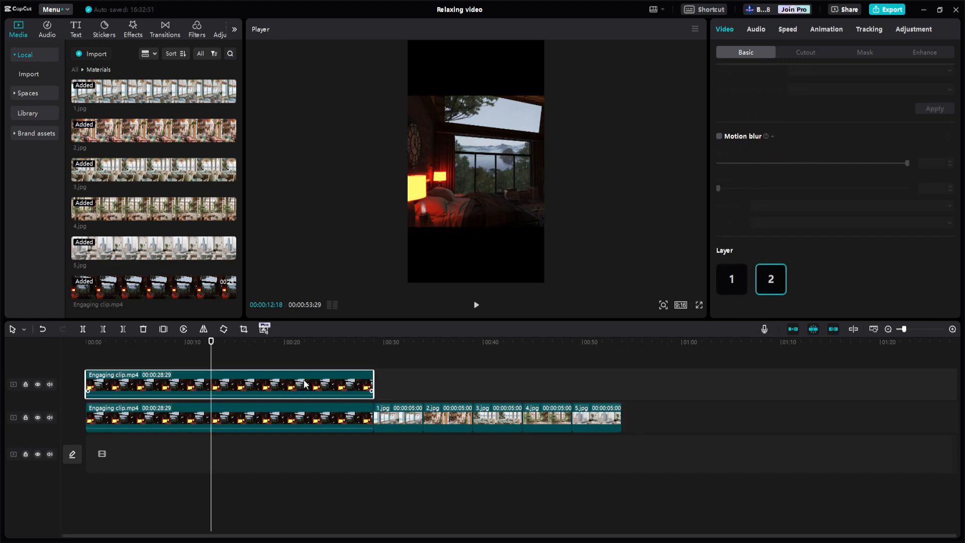
{"action": "left_click", "coordinate": [316, 422]}
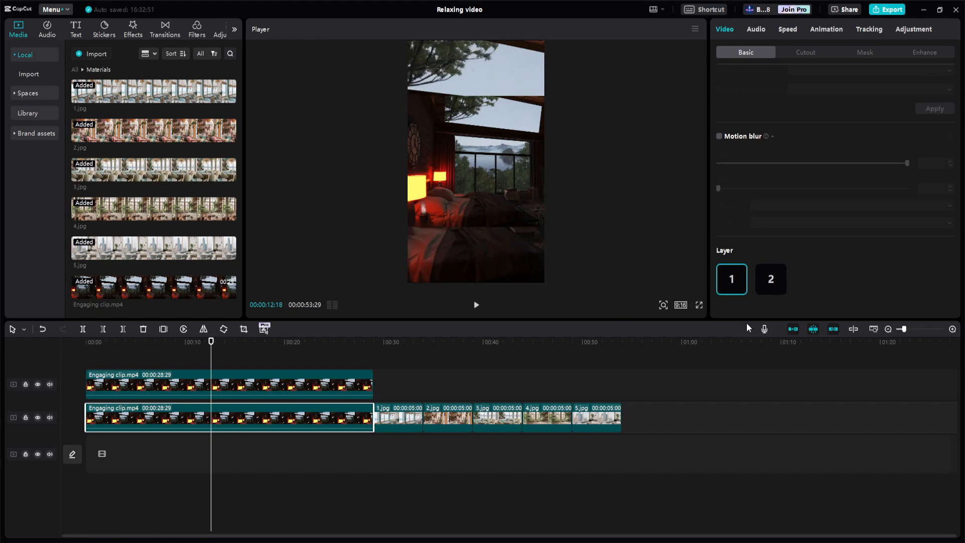
{"action": "left_click_drag", "start_coordinate": [483, 260], "coordinate": [537, 261]}
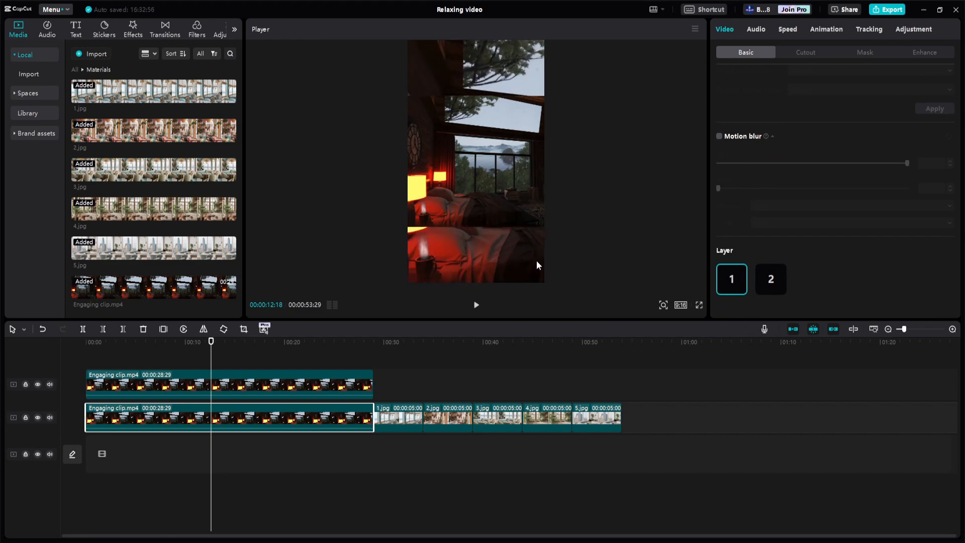
Step: Apply the Blur effect from the favorites to the lower Engaging clip.mp4
{"action": "left_click", "coordinate": [138, 30]}
{"action": "scroll", "coordinate": [160, 161], "scroll_direction": "down", "scroll_amount": 2}
{"action": "scroll", "coordinate": [162, 174], "scroll_direction": "down", "scroll_amount": 1}
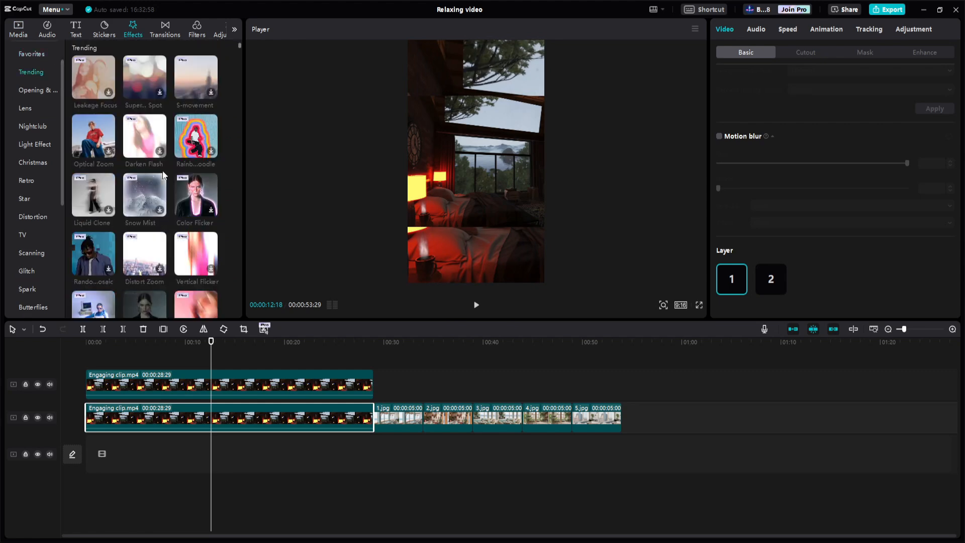
{"action": "scroll", "coordinate": [162, 174], "scroll_direction": "up", "scroll_amount": 3}
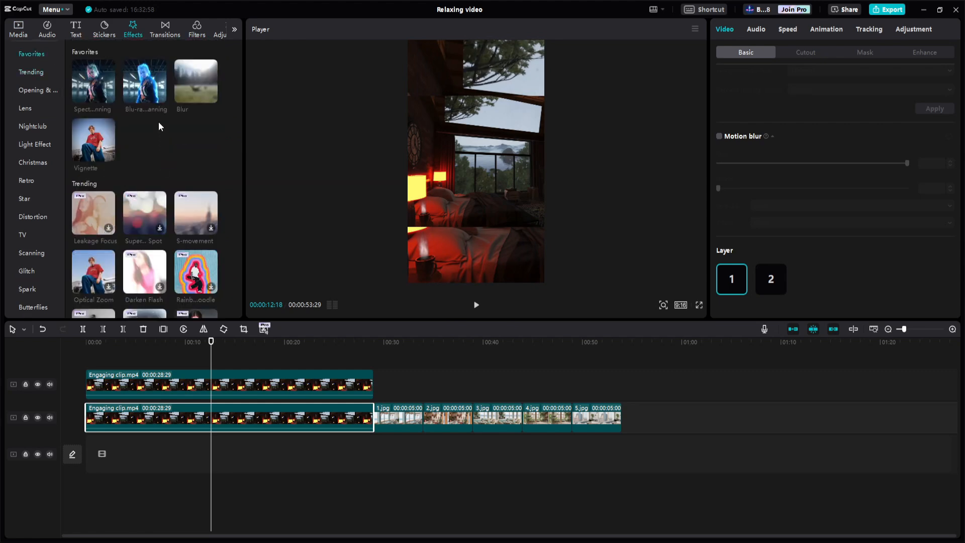
{"action": "left_click_drag", "start_coordinate": [194, 79], "coordinate": [213, 407]}
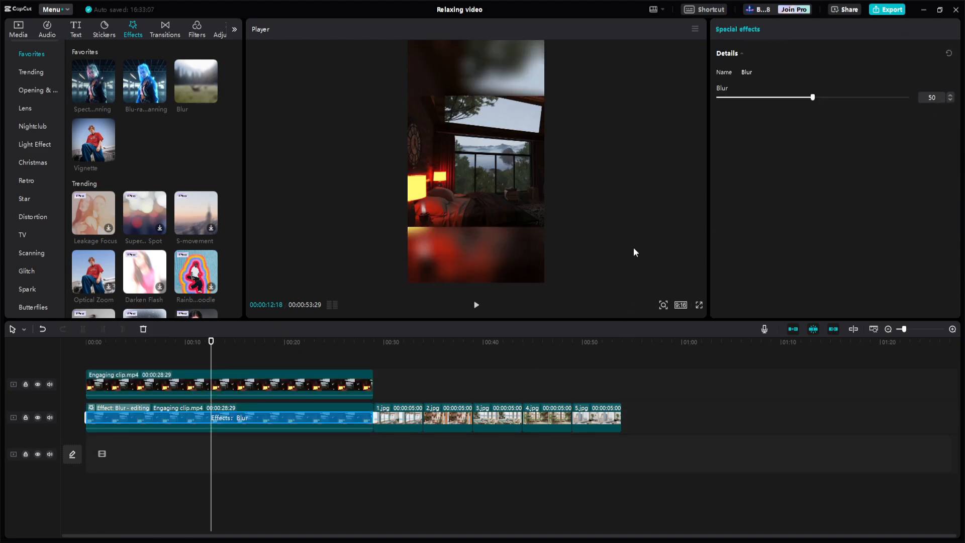
{"action": "left_click", "coordinate": [351, 347]}
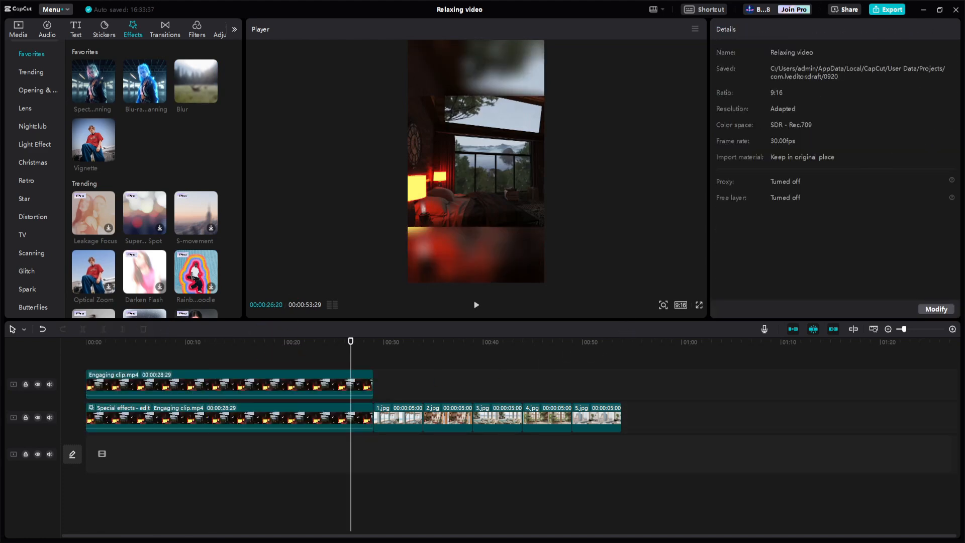
Step: Add a default text and make it run from the timeline start to about 17 seconds
{"action": "left_click", "coordinate": [76, 30]}
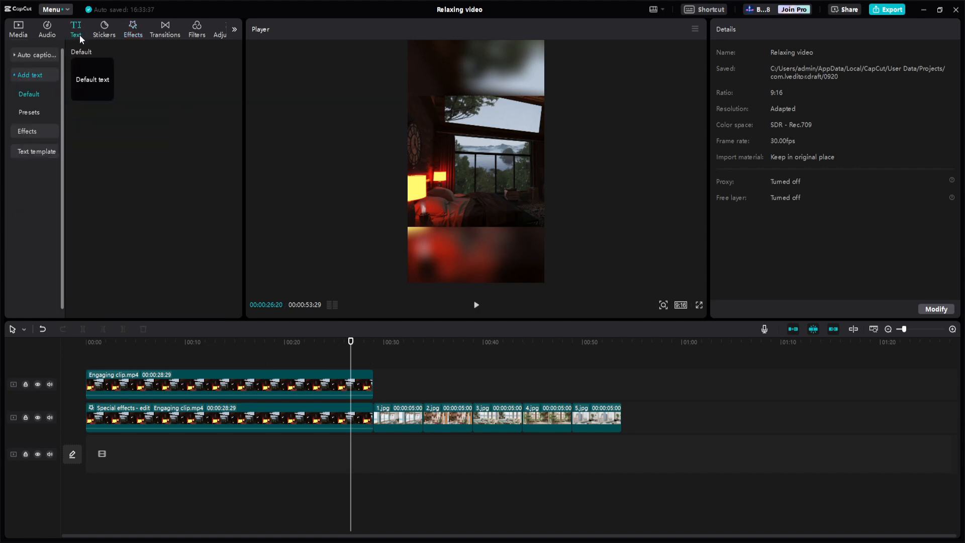
{"action": "left_click", "coordinate": [107, 95]}
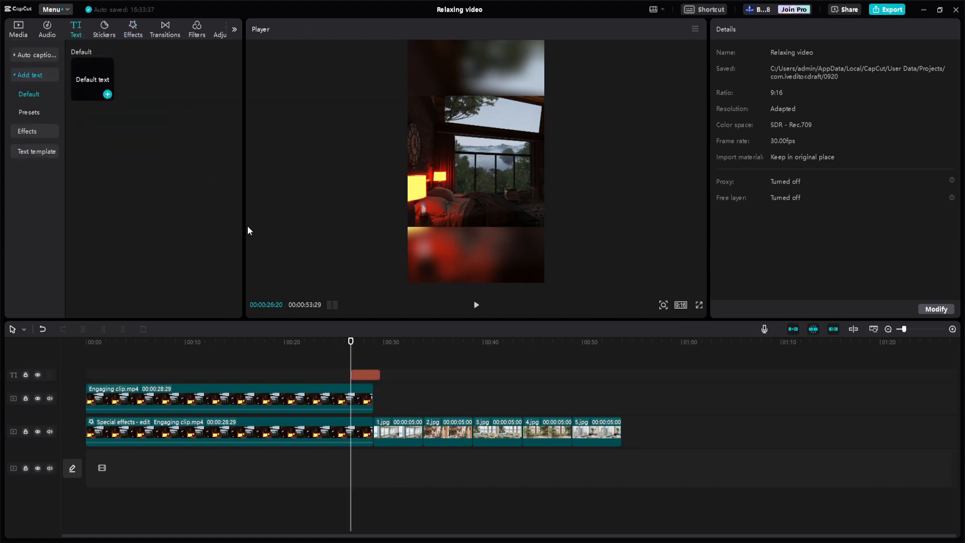
{"action": "left_click_drag", "start_coordinate": [115, 374], "coordinate": [259, 373]}
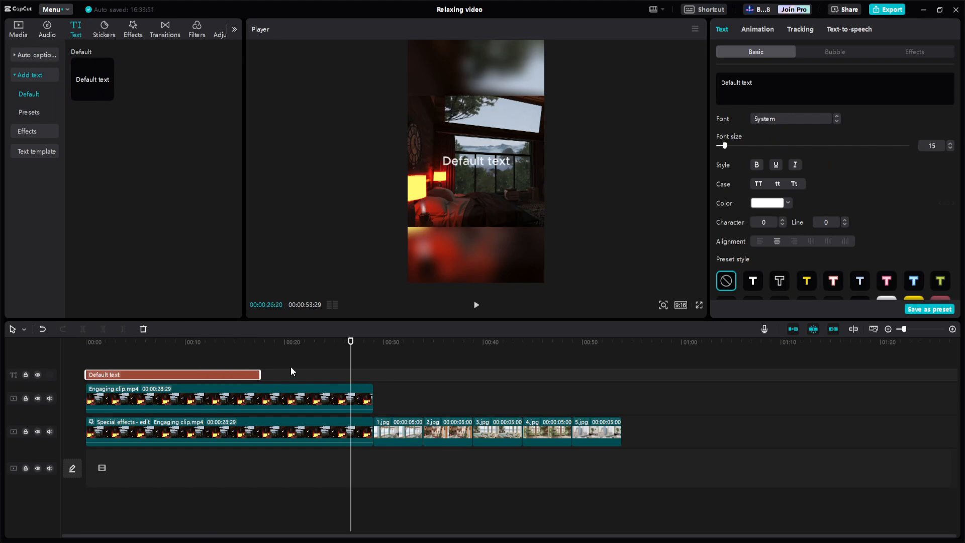
Step: Enter "POV" and, below it, "Which café holds the fondest memories of your first dates" broken after "the", in Montserrat at size 17
{"action": "type", "text": "POV"}
{"action": "type", "text": "Which café holds the fondest memories of your first dates"}
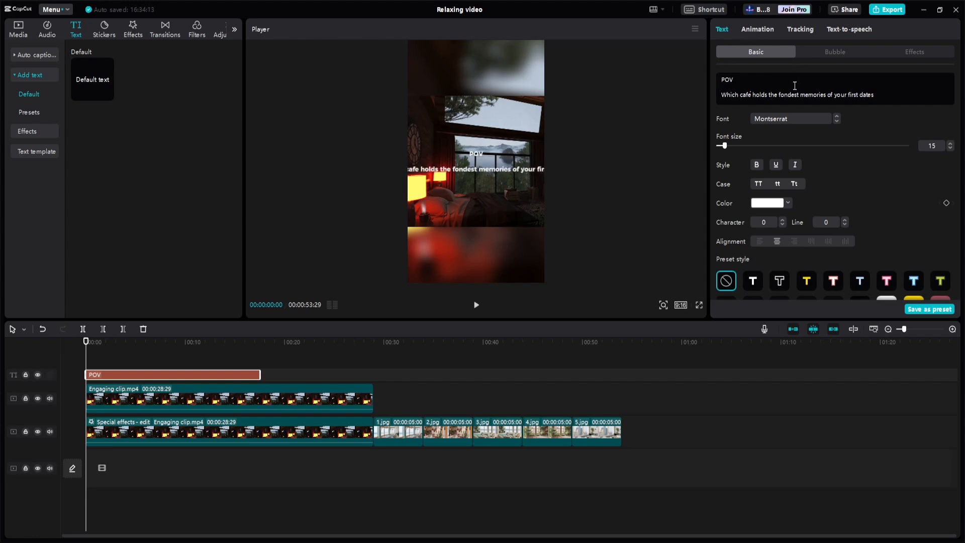
{"action": "left_click", "coordinate": [781, 95]}
{"action": "key", "text": "Return"}
{"action": "key", "text": "Delete"}
{"action": "left_click", "coordinate": [950, 151]}
{"action": "left_click", "coordinate": [950, 151]}
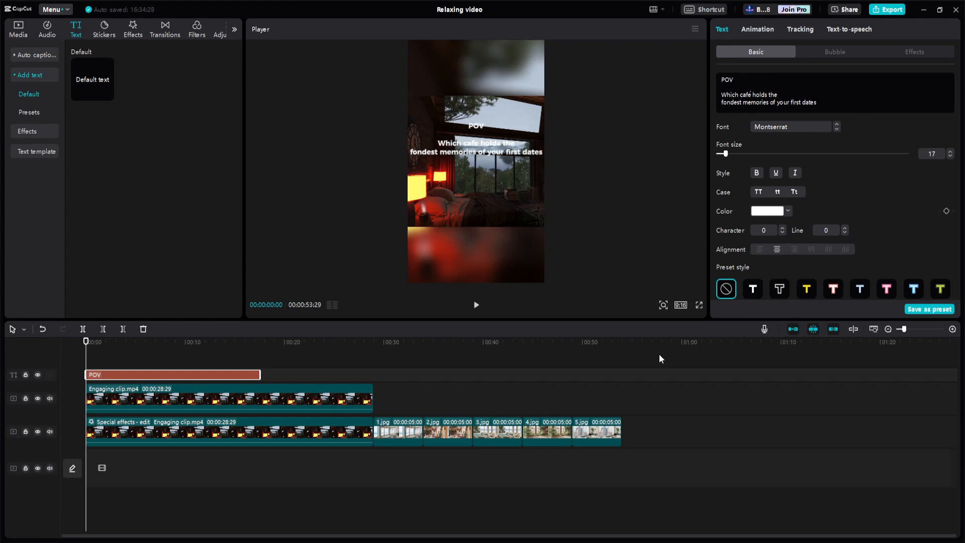
Step: Apply the yellow preset style to the POV text and shorten it and both Engaging clip.mp4 clips to about 7 seconds
{"action": "left_click", "coordinate": [810, 289]}
{"action": "left_click", "coordinate": [157, 342]}
{"action": "left_click_drag", "start_coordinate": [260, 374], "coordinate": [156, 374]}
{"action": "left_click", "coordinate": [261, 395]}
{"action": "left_click_drag", "start_coordinate": [372, 397], "coordinate": [157, 397]}
Step: Move all five café images onto the upper clip's track so they start right after the shortened Engaging clip.mp4
{"action": "left_click", "coordinate": [342, 359]}
{"action": "left_click", "coordinate": [383, 432]}
{"action": "left_click_drag", "start_coordinate": [383, 431], "coordinate": [165, 397]}
Step: Add a default text over 1.jpg reading "1", with the white black-outlined preset style, and place it near the frame's upper edge
{"action": "left_click_drag", "start_coordinate": [145, 360], "coordinate": [197, 374]}
{"action": "left_click", "coordinate": [143, 374]}
{"action": "left_click", "coordinate": [106, 94]}
{"action": "left_click", "coordinate": [808, 72]}
{"action": "type", "text": "1"}
{"action": "scroll", "coordinate": [793, 166], "scroll_direction": "down", "scroll_amount": 1}
{"action": "left_click", "coordinate": [752, 240]}
{"action": "left_click_drag", "start_coordinate": [483, 128], "coordinate": [478, 65]}
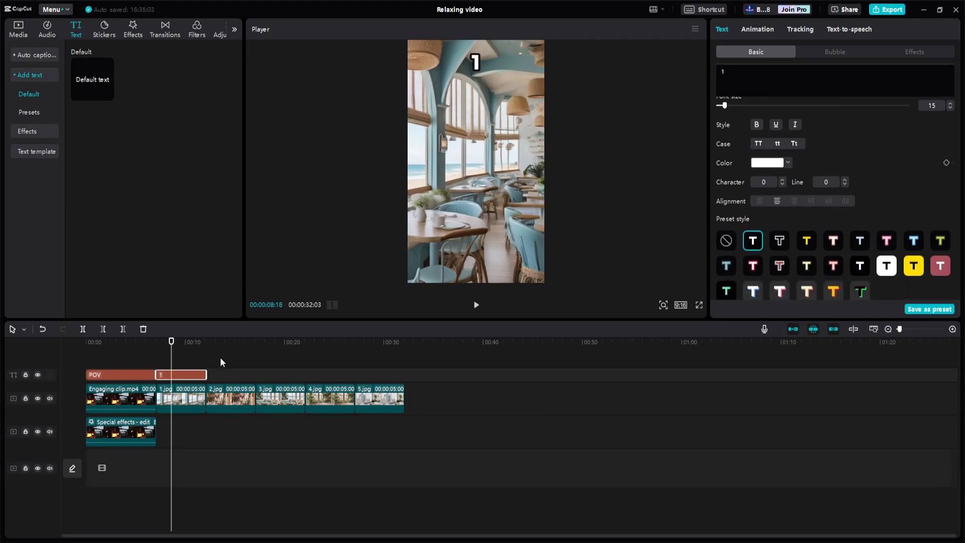
Step: Duplicate the number text above 2.jpg, 3.jpg, 4.jpg and 5.jpg and change the copies to 2, 3, 4 and 5
{"action": "key", "text": "ctrl+v"}
{"action": "left_click_drag", "start_coordinate": [239, 375], "coordinate": [247, 388]}
{"action": "type", "text": "2"}
{"action": "key", "text": "ctrl+c"}
{"action": "key", "text": "ctrl+v"}
{"action": "type", "text": "3"}
{"action": "left_click", "coordinate": [307, 375]}
{"action": "key", "text": "ctrl+v"}
{"action": "type", "text": "4"}
{"action": "left_click", "coordinate": [398, 375]}
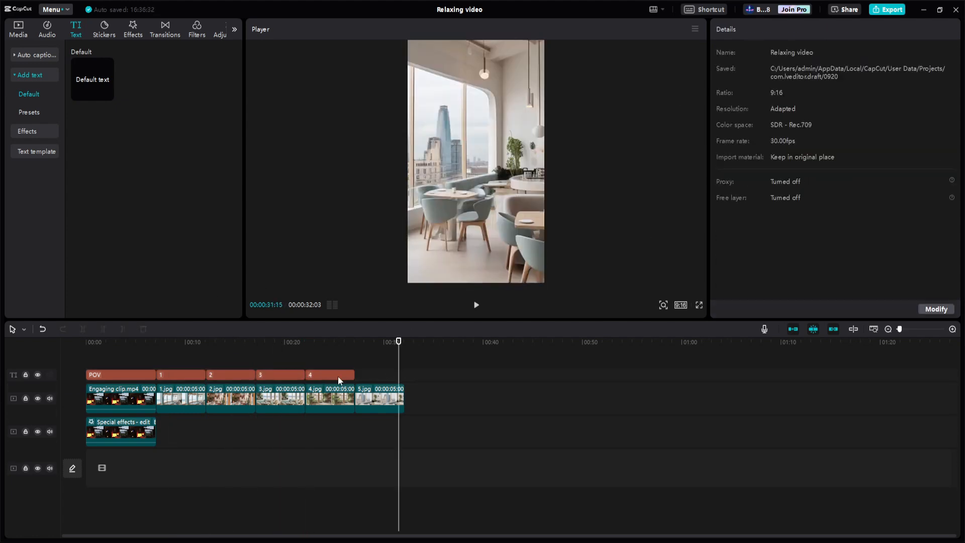
{"action": "key", "text": "ctrl+v"}
{"action": "type", "text": "5"}
Step: Shorten 1.jpg and its number text to about 2.5 seconds and move 2.jpg with its number up against them
{"action": "left_click", "coordinate": [190, 400]}
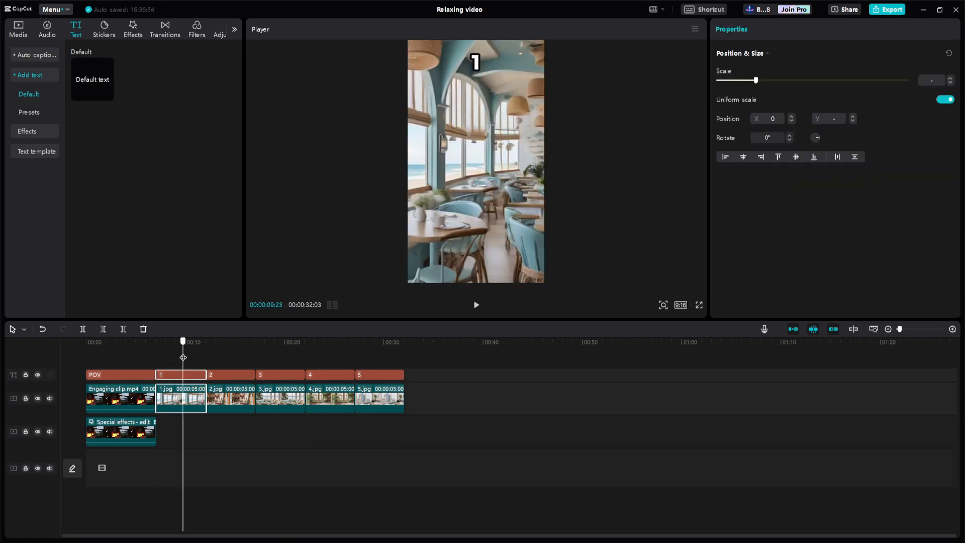
{"action": "key", "text": "w"}
{"action": "left_click_drag", "start_coordinate": [187, 390], "coordinate": [181, 391]}
{"action": "left_click_drag", "start_coordinate": [196, 371], "coordinate": [230, 398]}
{"action": "left_click_drag", "start_coordinate": [218, 398], "coordinate": [194, 398]}
{"action": "left_click", "coordinate": [213, 425]}
Step: Shorten 2.jpg and its number text to about 2.5 seconds and move 3.jpg with its number up against them
{"action": "left_click", "coordinate": [169, 399]}
{"action": "left_click_drag", "start_coordinate": [249, 365], "coordinate": [281, 402]}
{"action": "left_click_drag", "start_coordinate": [304, 397], "coordinate": [218, 398]}
{"action": "left_click", "coordinate": [280, 425]}
Step: Close the gaps before 4.jpg and 5.jpg with their number texts, shortening each of these pairs to about 2 seconds
{"action": "left_click_drag", "start_coordinate": [308, 366], "coordinate": [334, 402]}
{"action": "left_click_drag", "start_coordinate": [329, 398], "coordinate": [253, 398]}
{"action": "left_click", "coordinate": [284, 425]}
{"action": "left_click_drag", "start_coordinate": [278, 392], "coordinate": [243, 390]}
{"action": "left_click_drag", "start_coordinate": [379, 398], "coordinate": [267, 398]}
{"action": "left_click", "coordinate": [276, 366]}
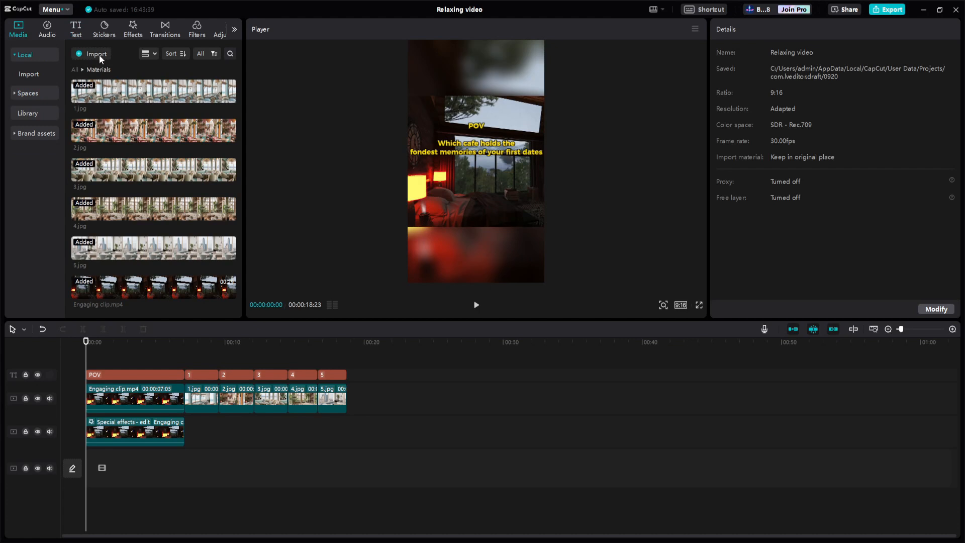
Step: Add tunetank.com_1749_little-world_by_finval.mp3 from the timeline start and cut off the part beyond the end of 5.jpg
{"action": "left_click_drag", "start_coordinate": [153, 292], "coordinate": [78, 500]}
{"action": "left_click", "coordinate": [347, 507]}
{"action": "key", "text": "ctrl+b"}
{"action": "left_click", "coordinate": [368, 505]}
{"action": "key", "text": "Delete"}
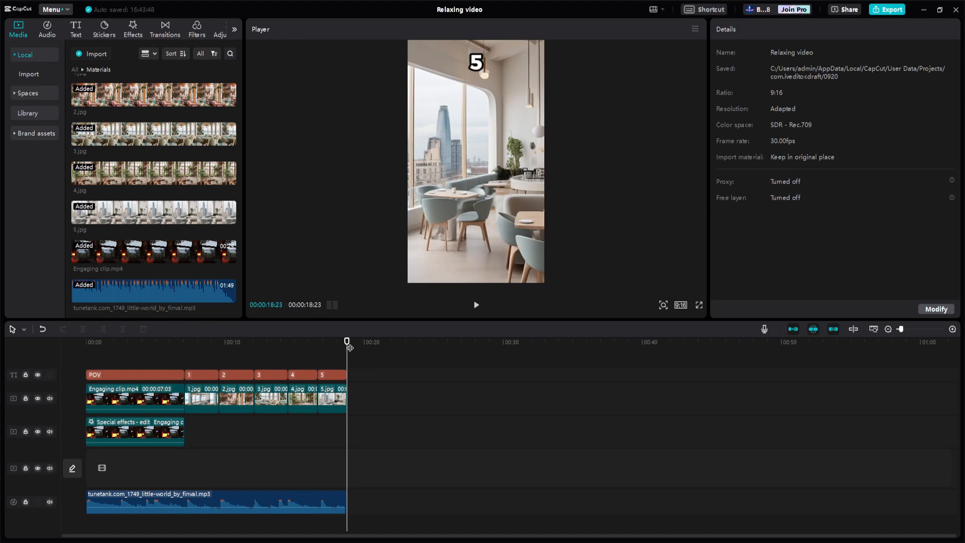
{"action": "key", "text": "Home"}
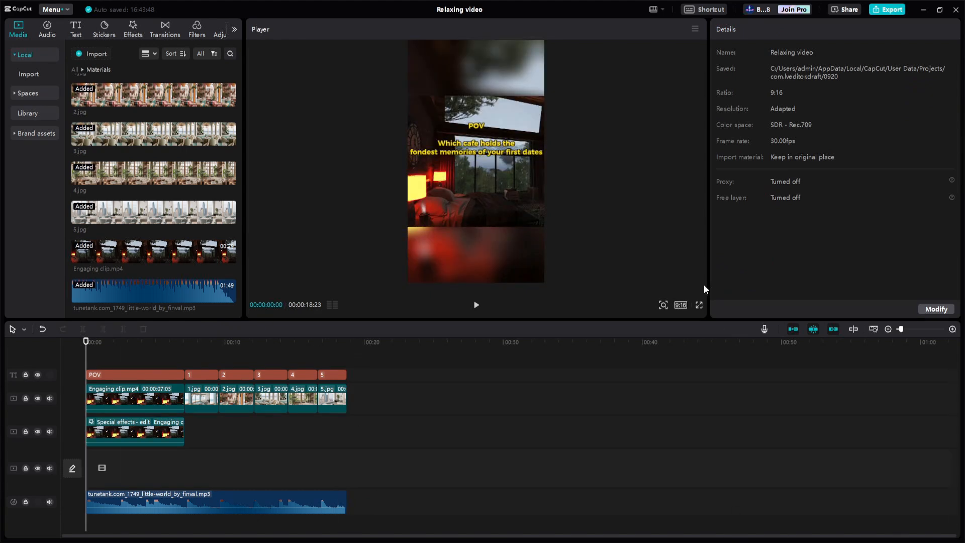